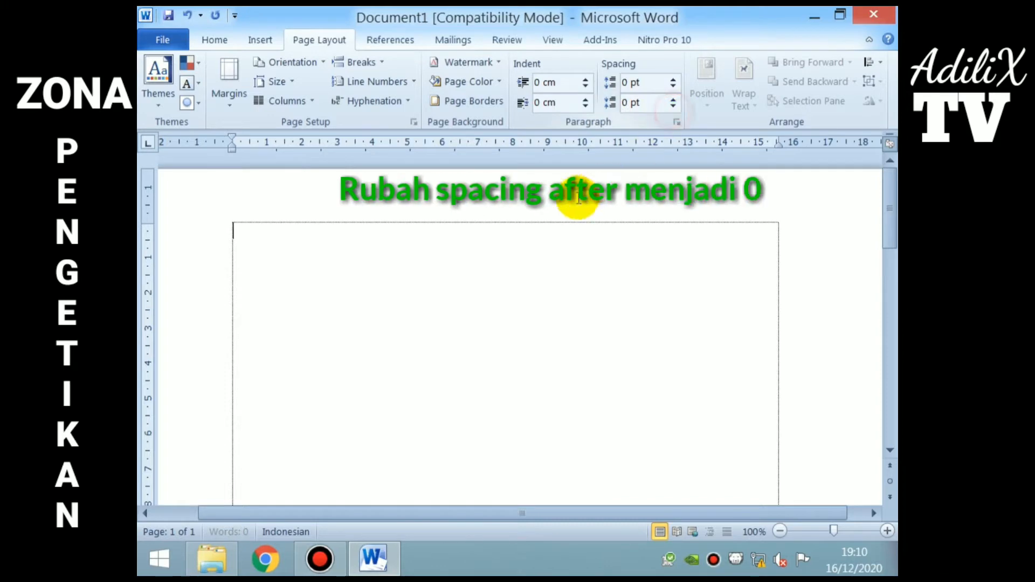
# Step: Format the empty first paragraph as Times New Roman, size 14, bold and centred
pyautogui.keyDown('ctrl'); pyautogui.scroll(-2, 563, 200); pyautogui.keyUp('ctrl')
pyautogui.click(214, 40)
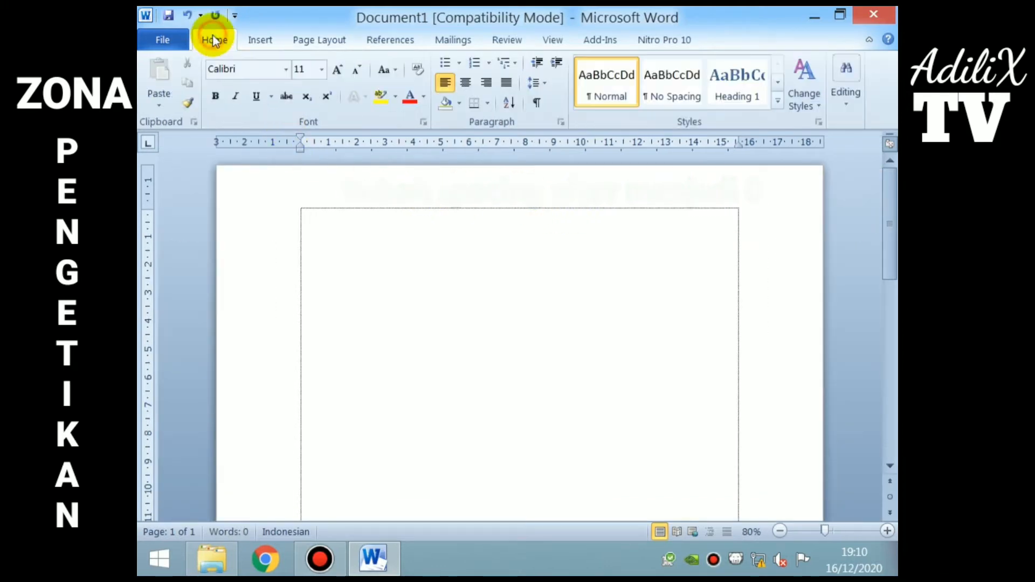
pyautogui.click(286, 70)
pyautogui.click(286, 170)
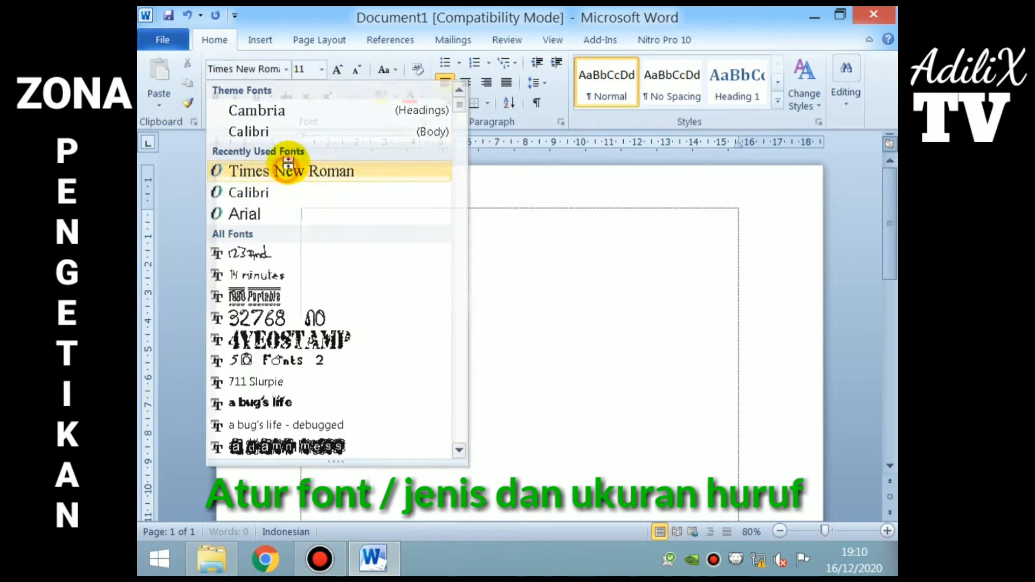
pyautogui.click(322, 71)
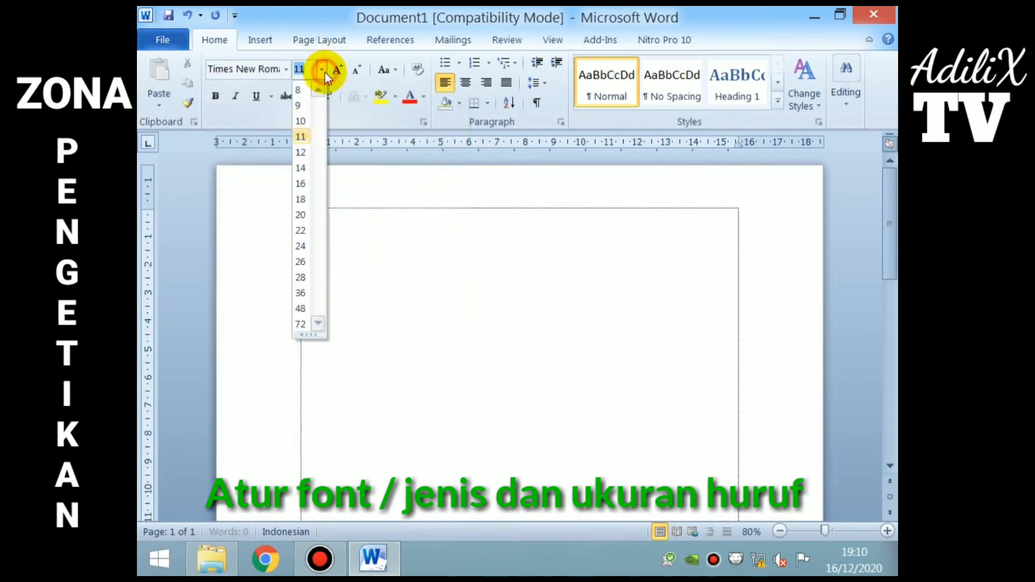
pyautogui.click(298, 168)
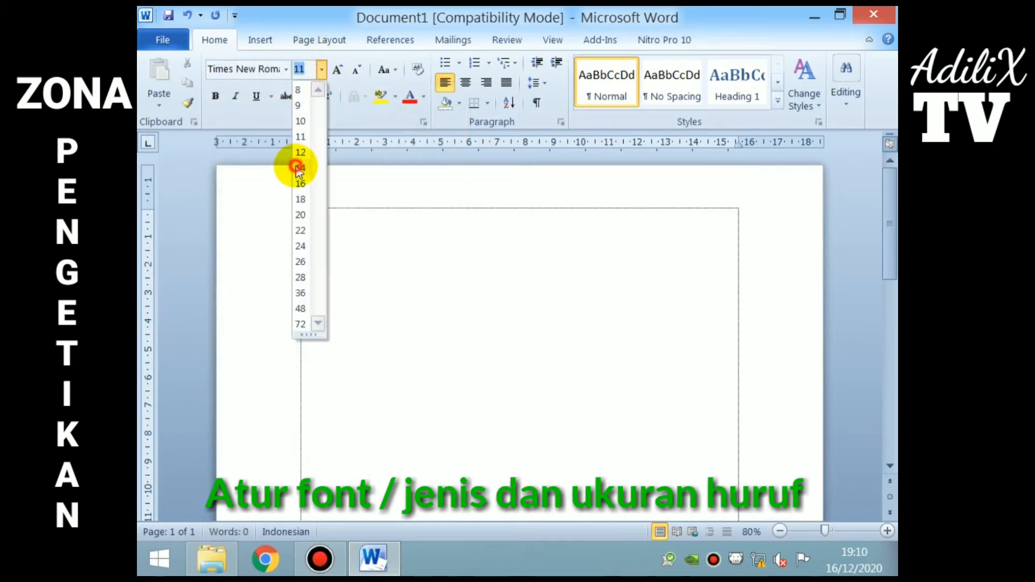
pyautogui.click(473, 85)
pyautogui.click(215, 97)
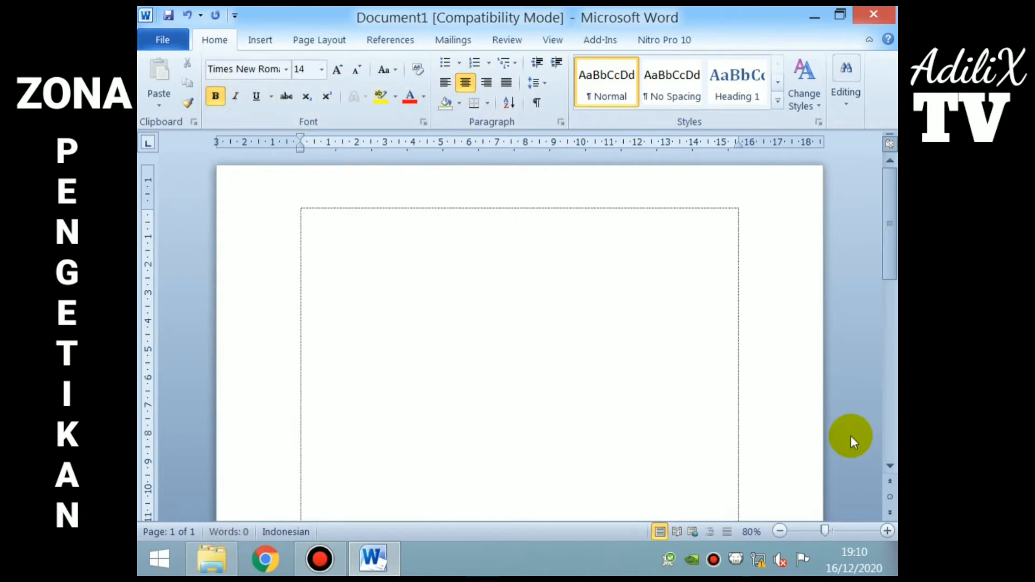
# Step: Enter the first letterhead line "PEMERINTAH KABUPATEN" followed by a row of dots, and start the second line with "K"
pyautogui.write('PEMERINTAH')
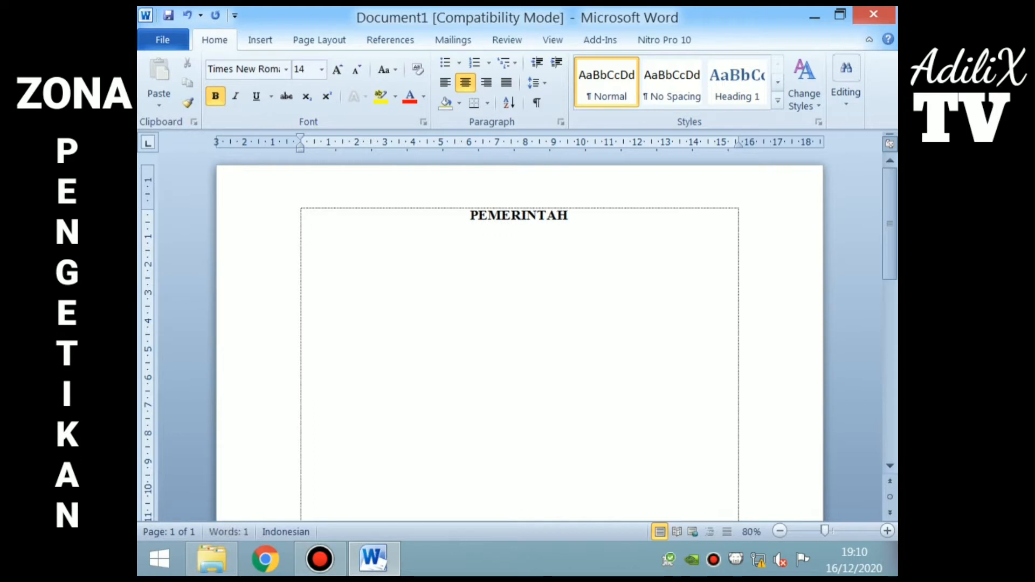
pyautogui.write(' KABUAPTEN')
pyautogui.press('BackSpace')
pyautogui.press('BackSpace')
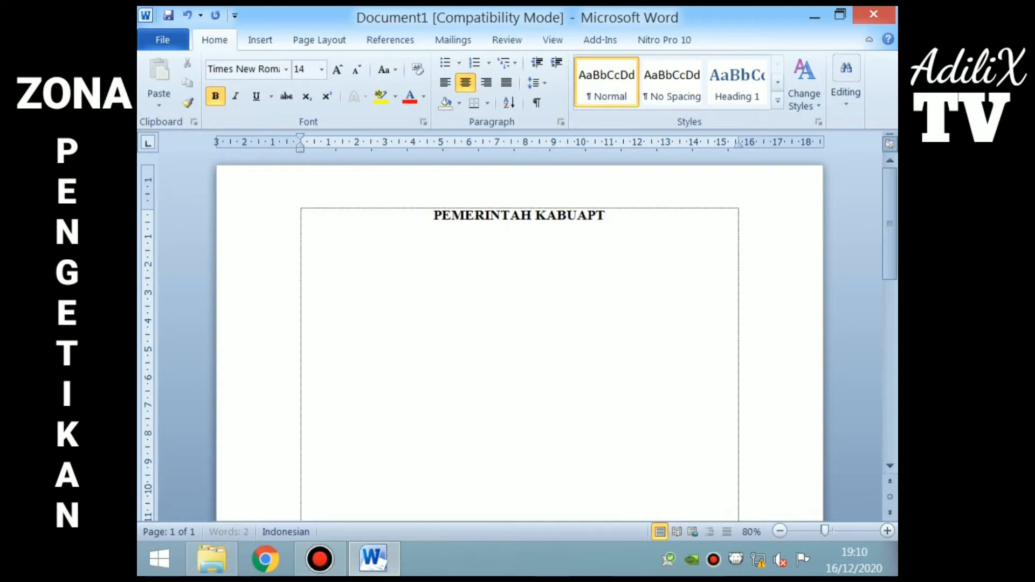
pyautogui.press('BackSpace')
pyautogui.press('BackSpace')
pyautogui.write('PATEN')
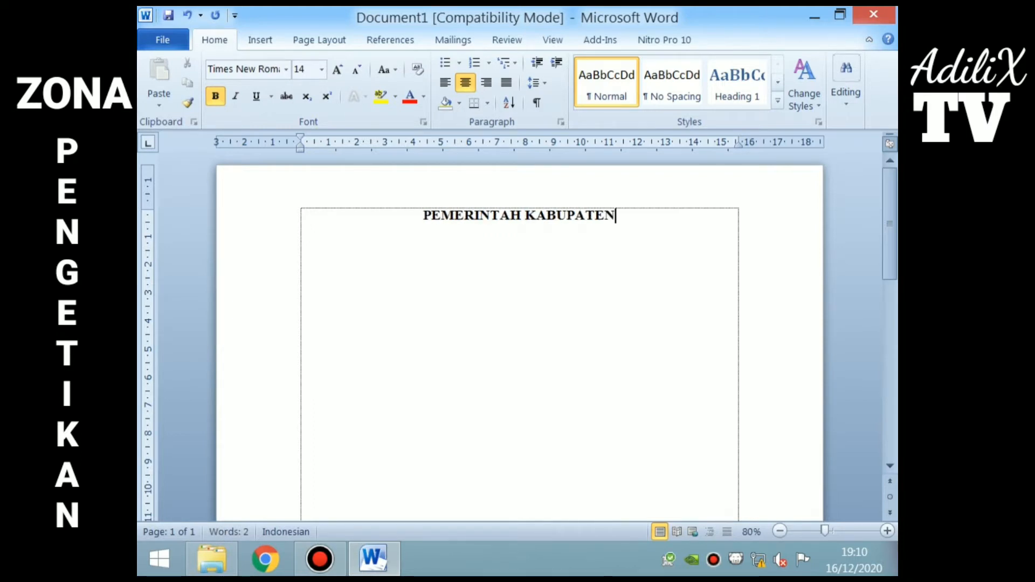
pyautogui.write(' ........................')
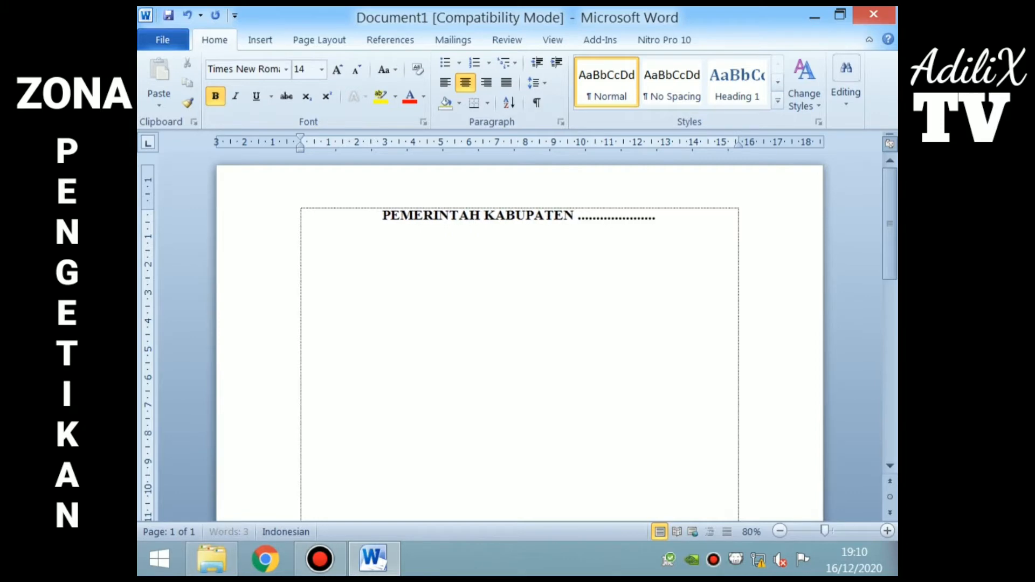
pyautogui.write('............. K')
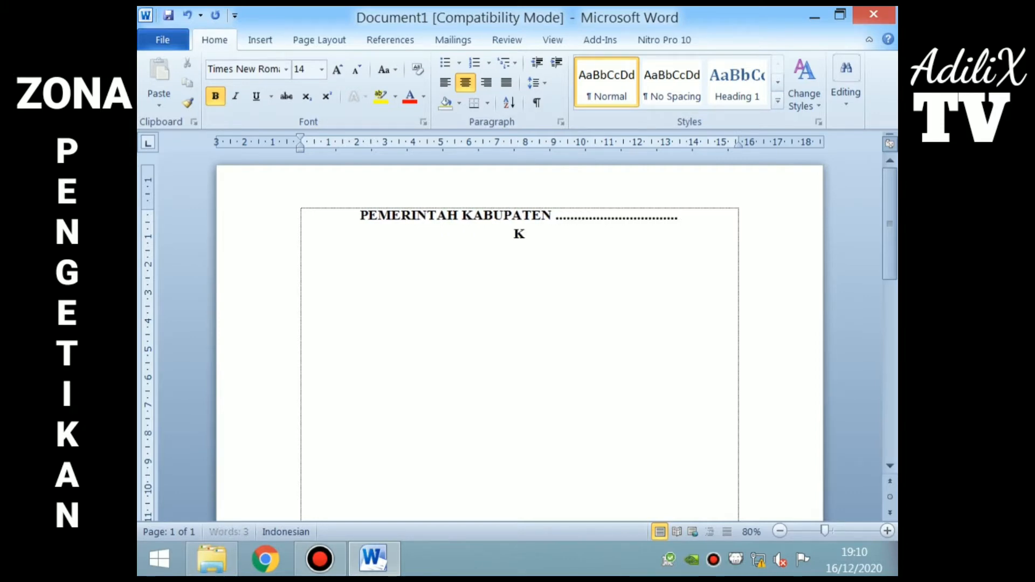
# Step: Complete the letterhead with "KECAMATAN" and "DESA/KELURAHAN" lines, each followed by a row of dots, and add empty lines below
pyautogui.write('ECAMATAN .')
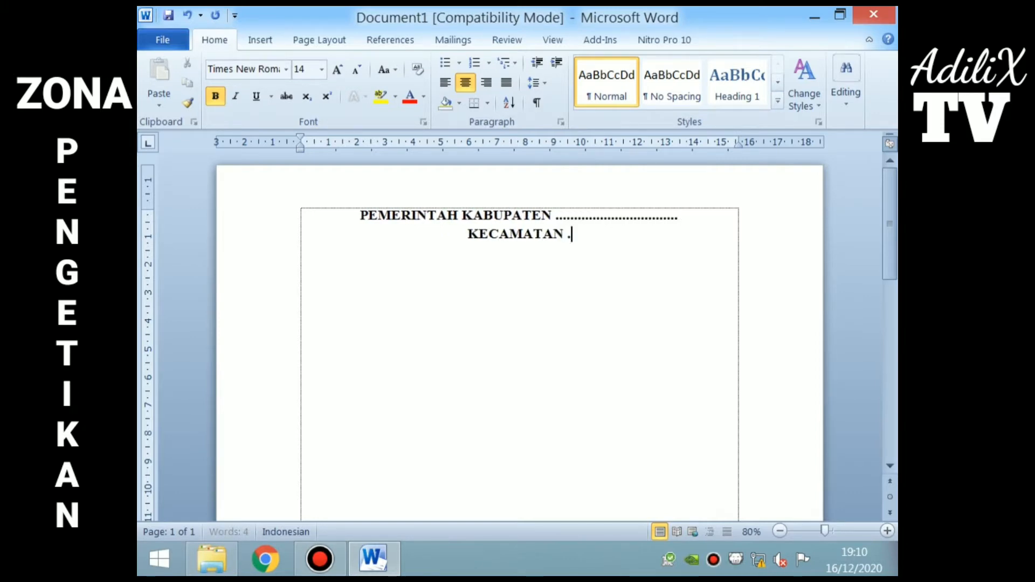
pyautogui.write('................................')
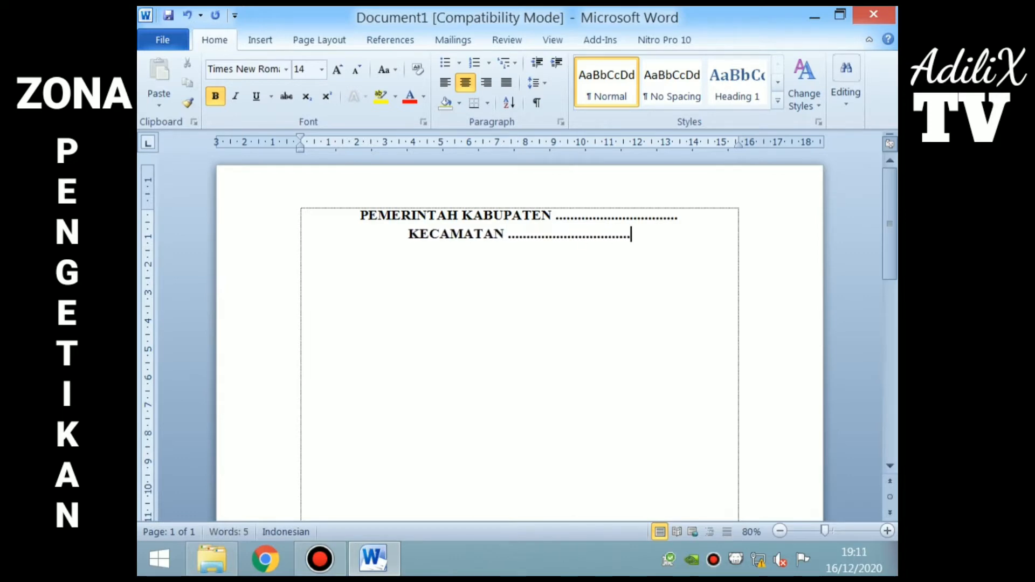
pyautogui.write('.... DESA/KELURAHAN')
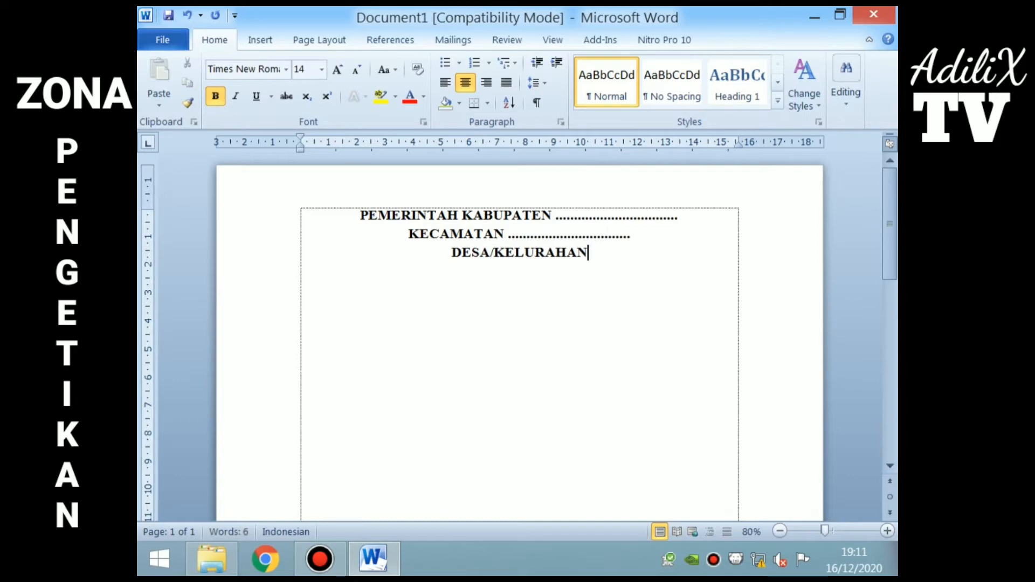
pyautogui.write(' ....................')
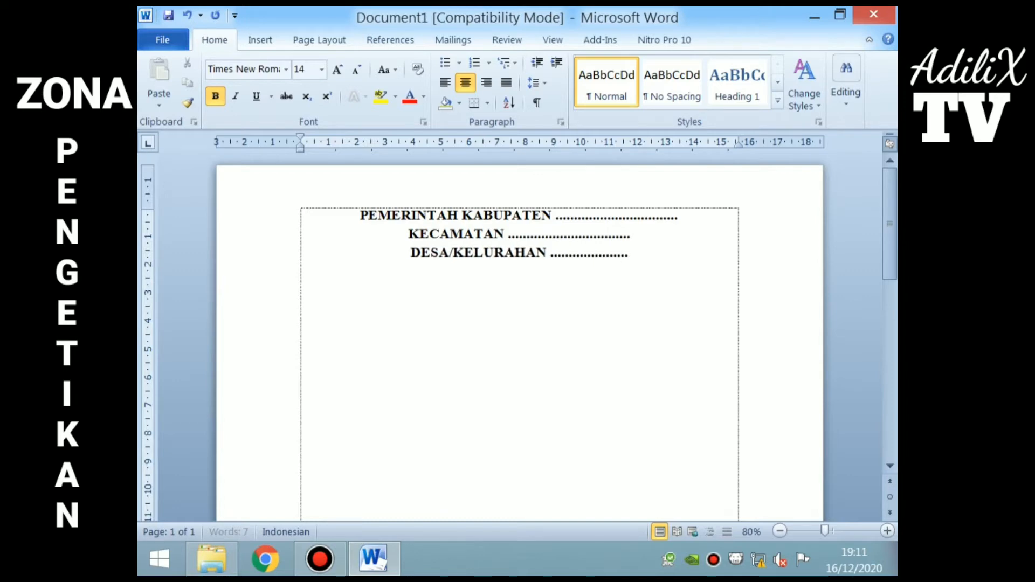
pyautogui.write('...................')
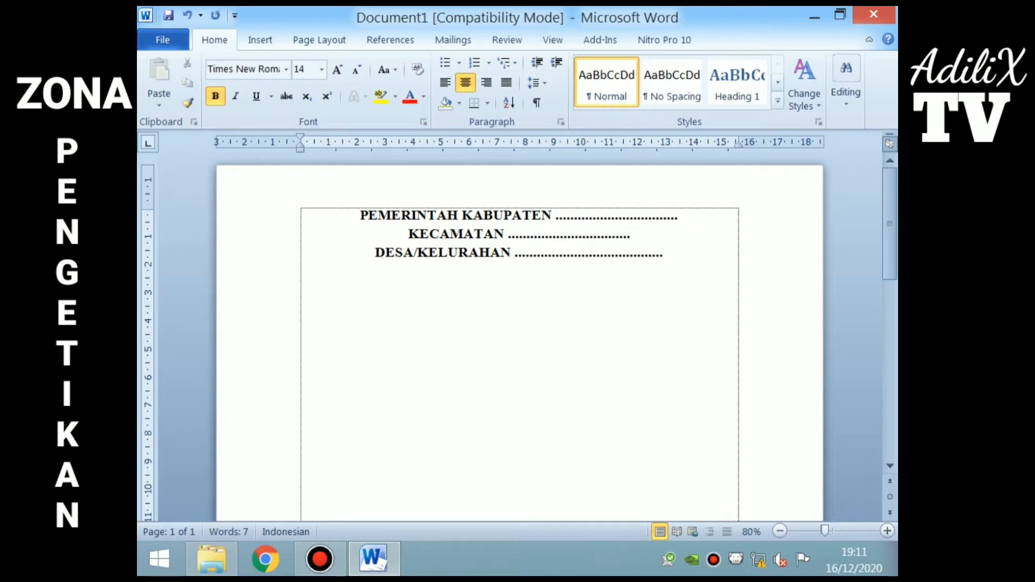
pyautogui.press('Return')
pyautogui.press('Return')
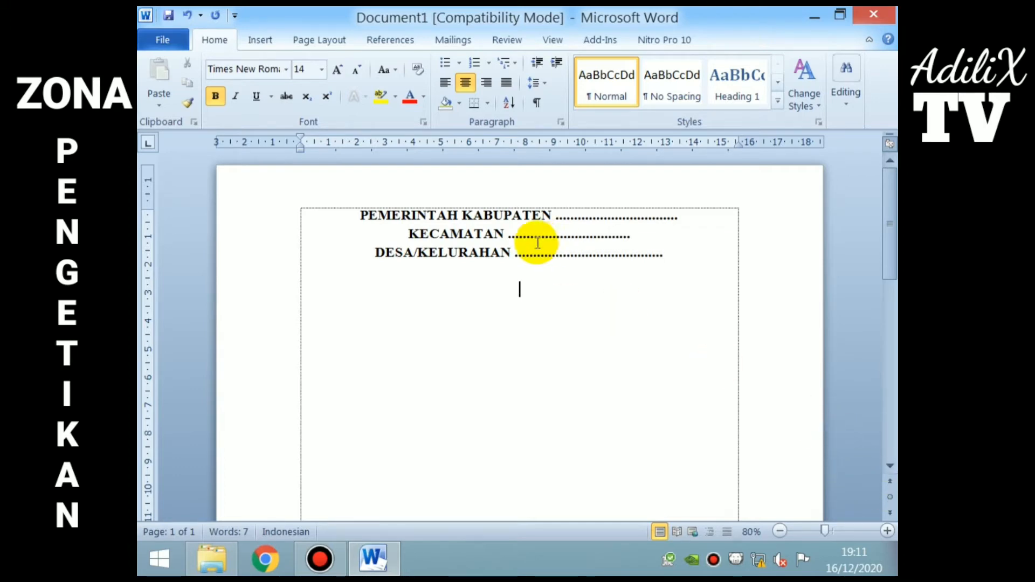
pyautogui.press('Return')
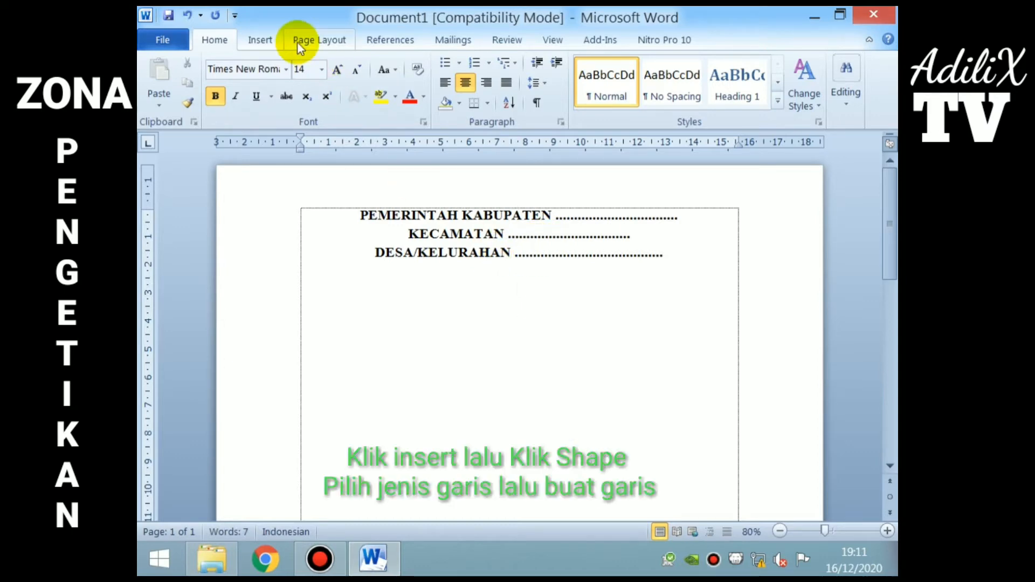
# Step: Draw a horizontal line about 17.4 cm long just below the DESA/KELURAHAN line, extending past both text margins
pyautogui.click(260, 40)
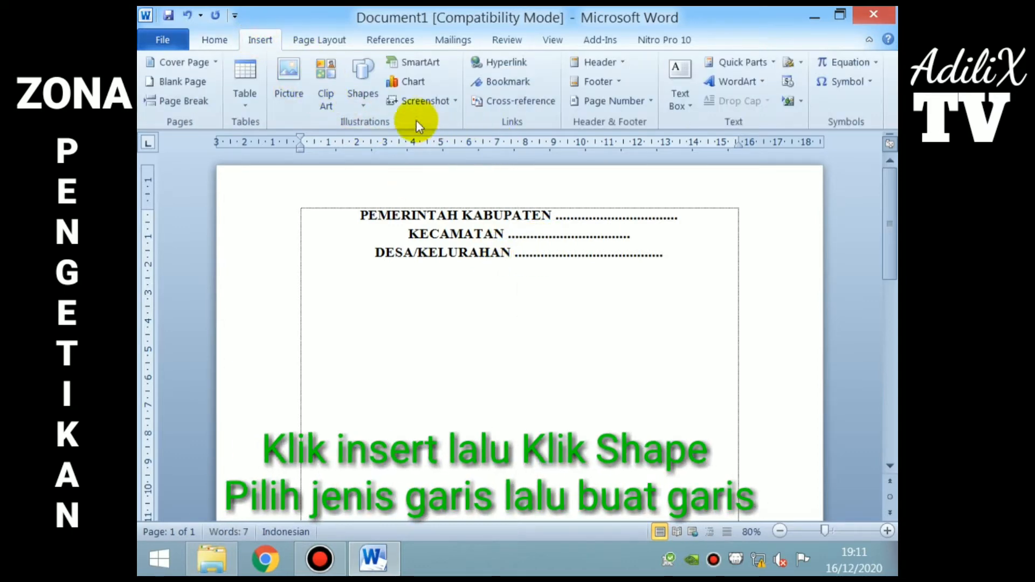
pyautogui.click(363, 84)
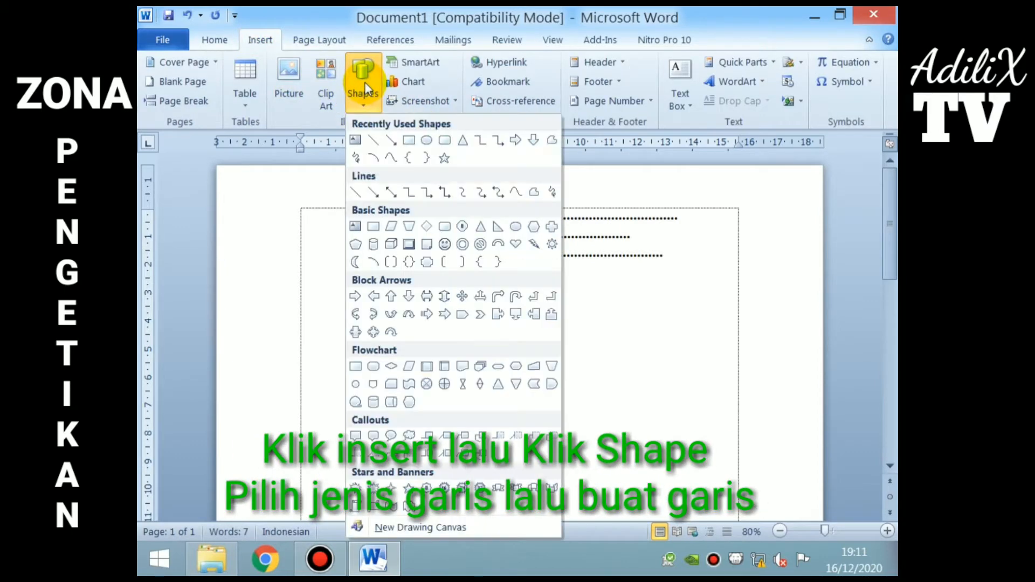
pyautogui.click(531, 196)
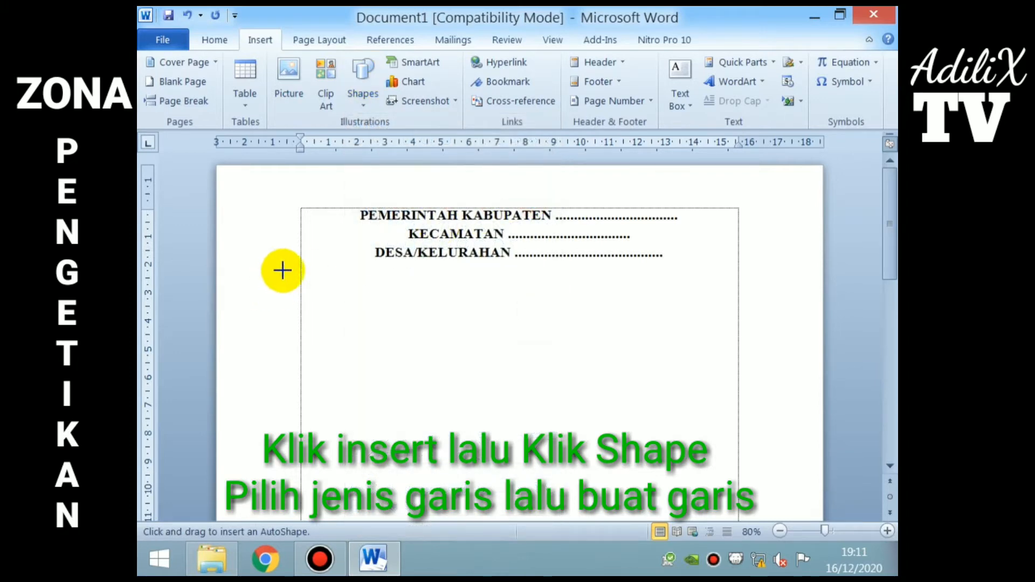
pyautogui.moveTo(282, 270); pyautogui.dragTo(773, 270)
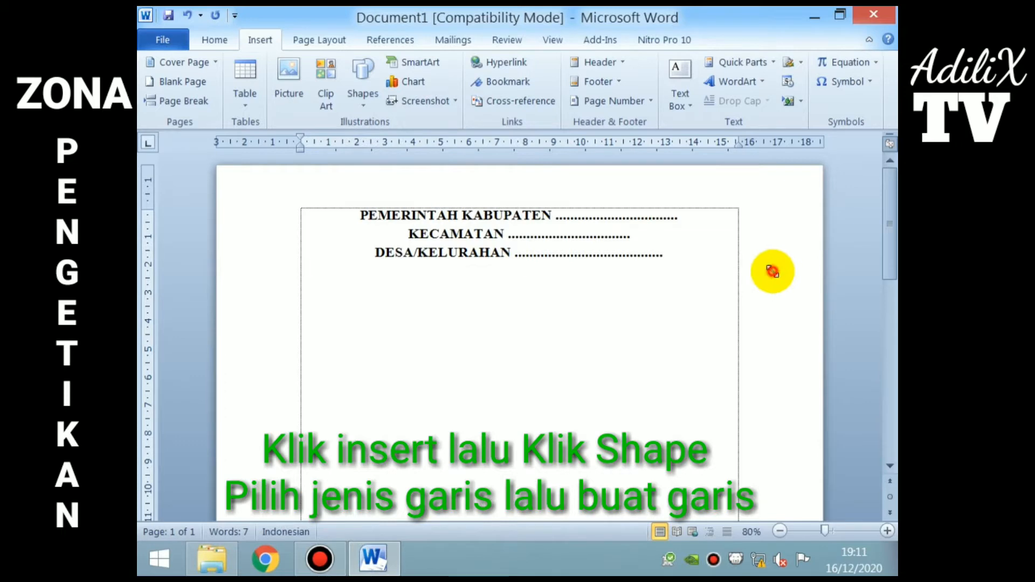
# Step: Set the drawn line's style to the 4½ pt double line with a thick upper and thin lower stroke
pyautogui.click(493, 83)
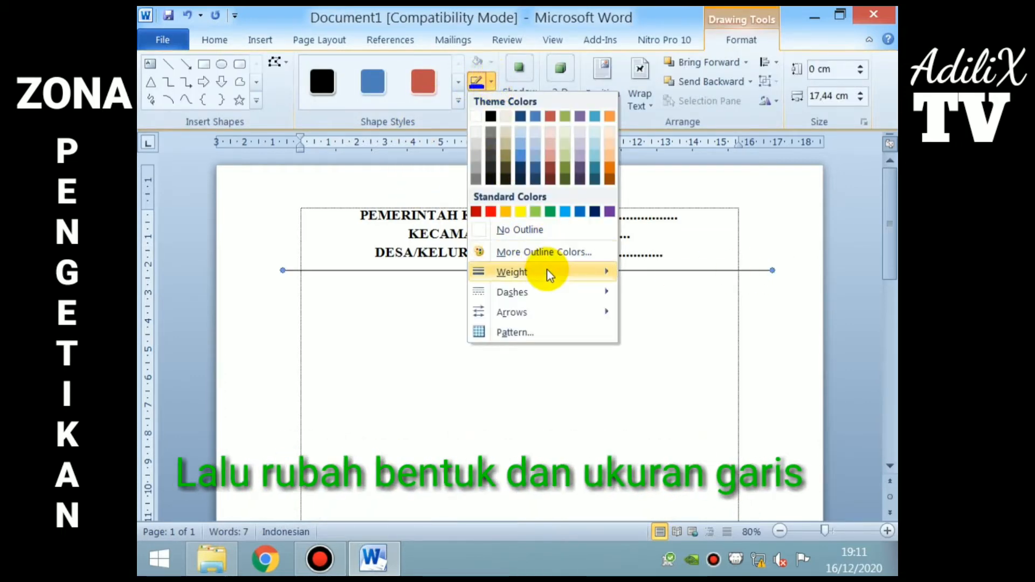
pyautogui.moveTo(547, 270)
pyautogui.click(711, 443)
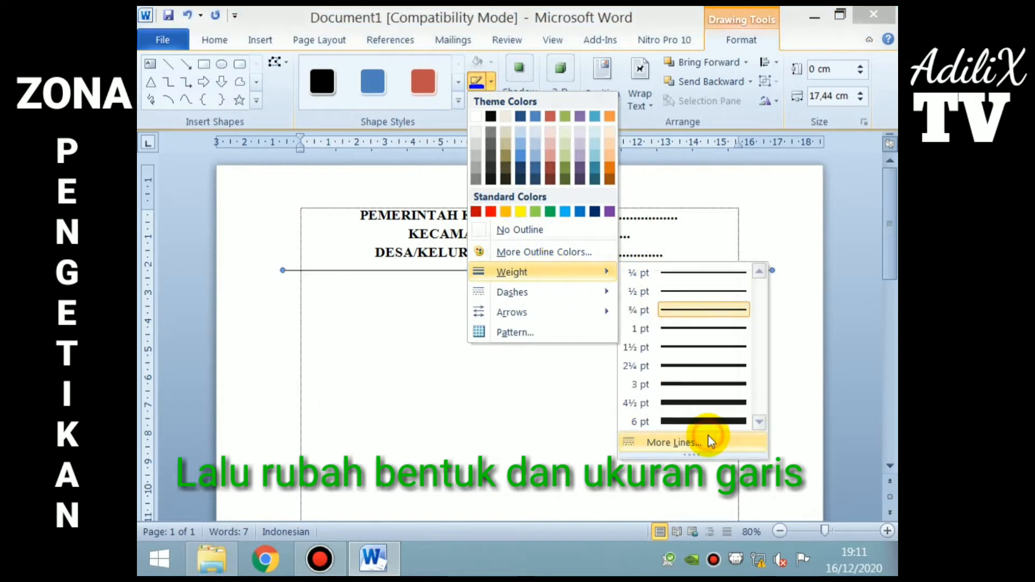
pyautogui.click(631, 209)
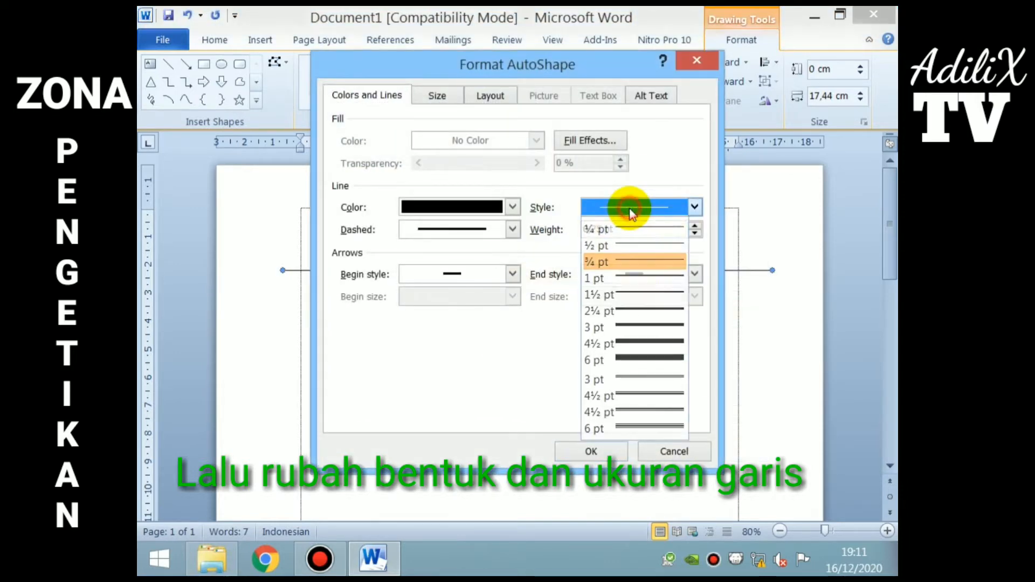
pyautogui.click(627, 411)
pyautogui.click(607, 448)
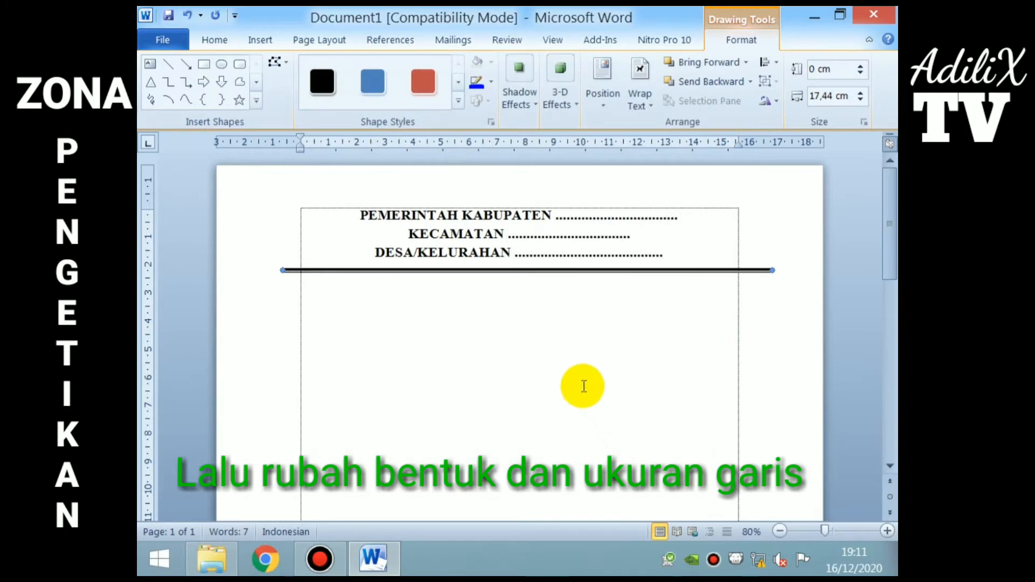
# Step: Add the title "SURAT KETERANGAN WILAYAH TANAH" below the double line in size 12 with underlining
pyautogui.click(574, 307)
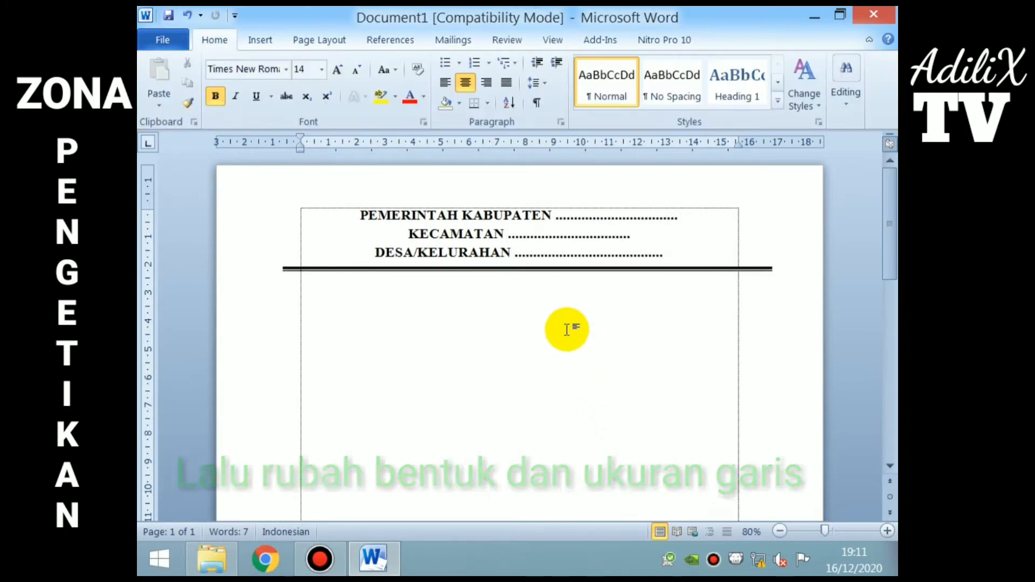
pyautogui.click(321, 69)
pyautogui.click(306, 149)
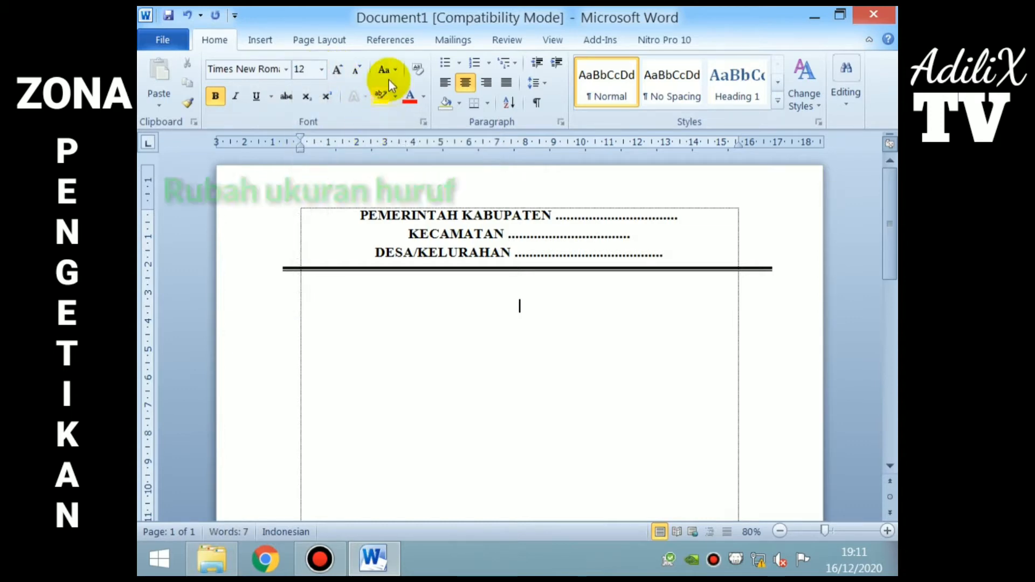
pyautogui.click(257, 97)
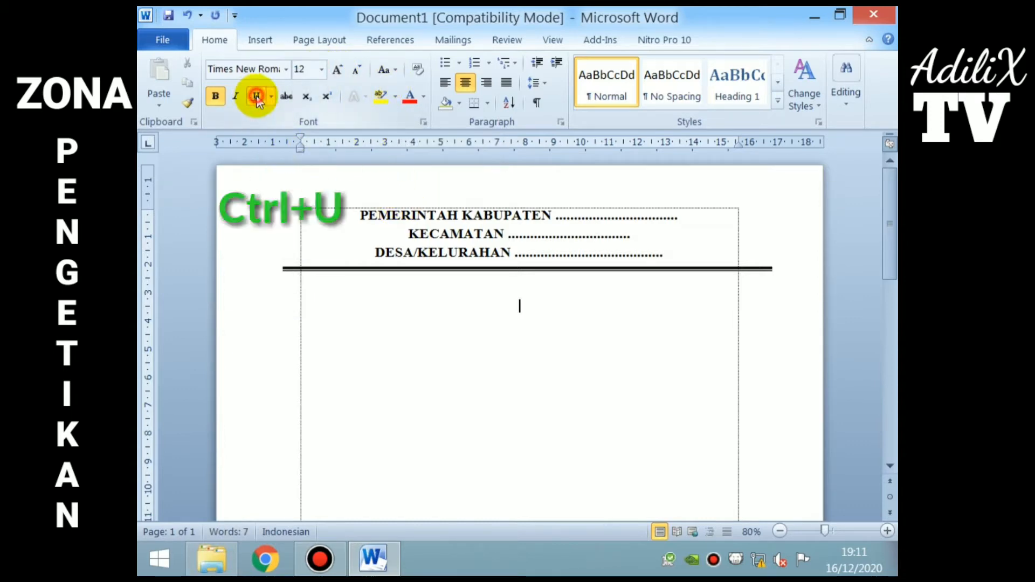
pyautogui.write('S')
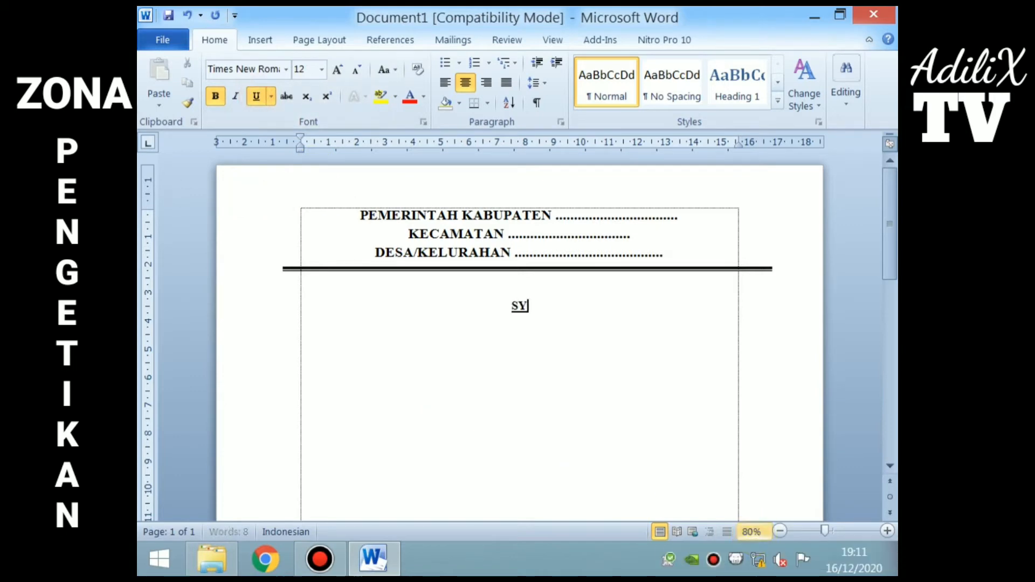
pyautogui.write('URAT')
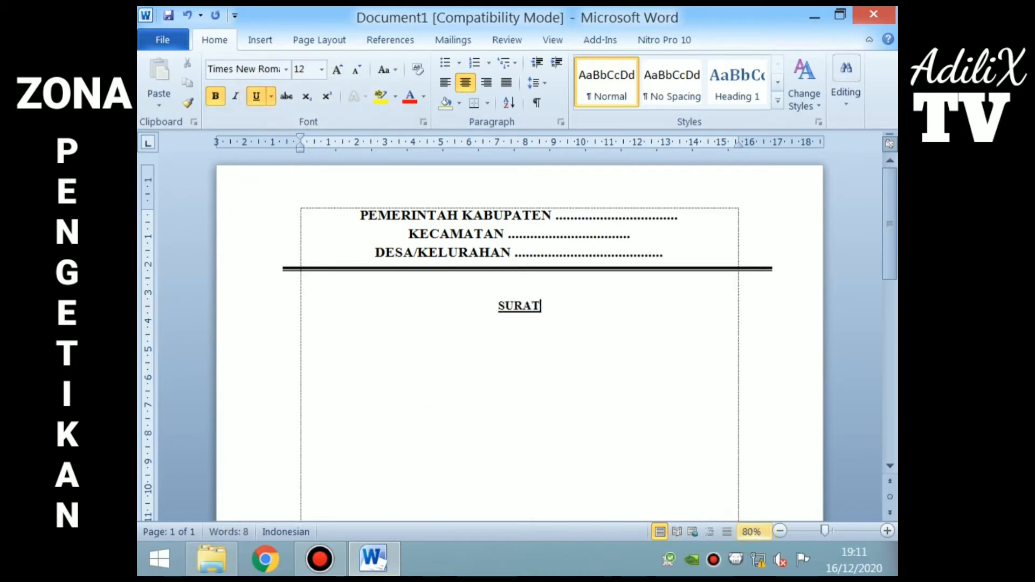
pyautogui.write(' KETERANGAN')
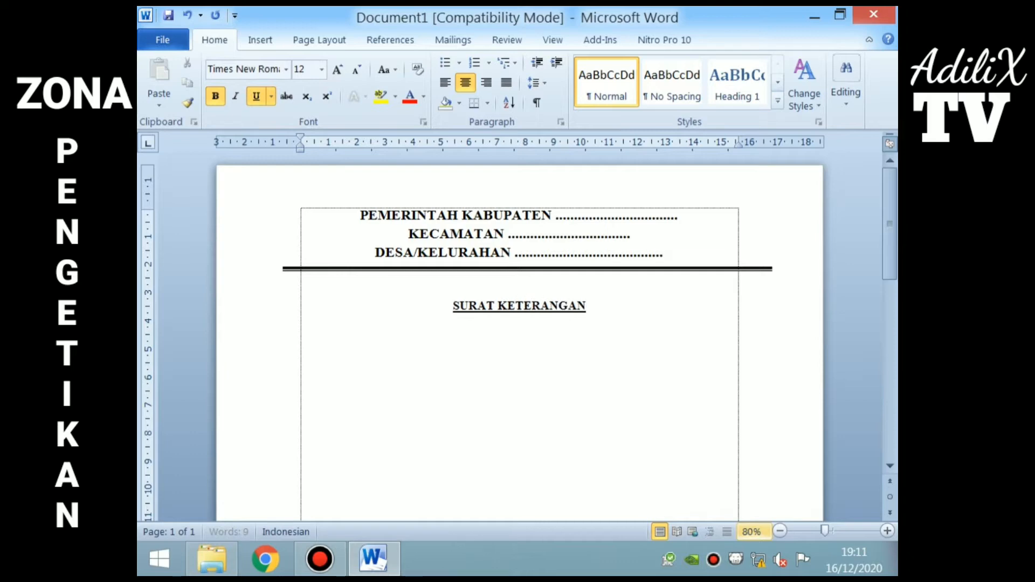
pyautogui.write(' WILAYAH')
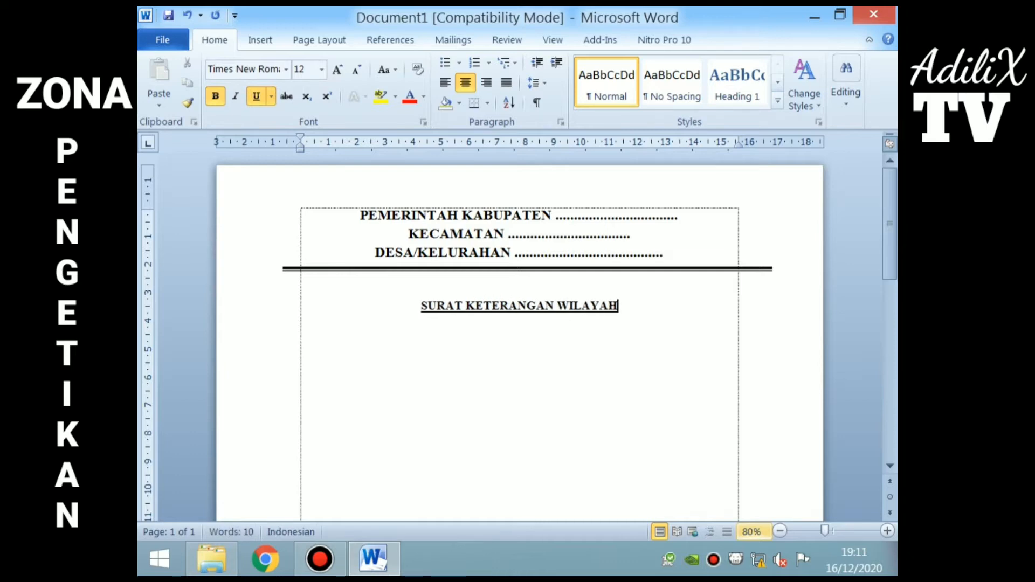
pyautogui.write(' TANAH')
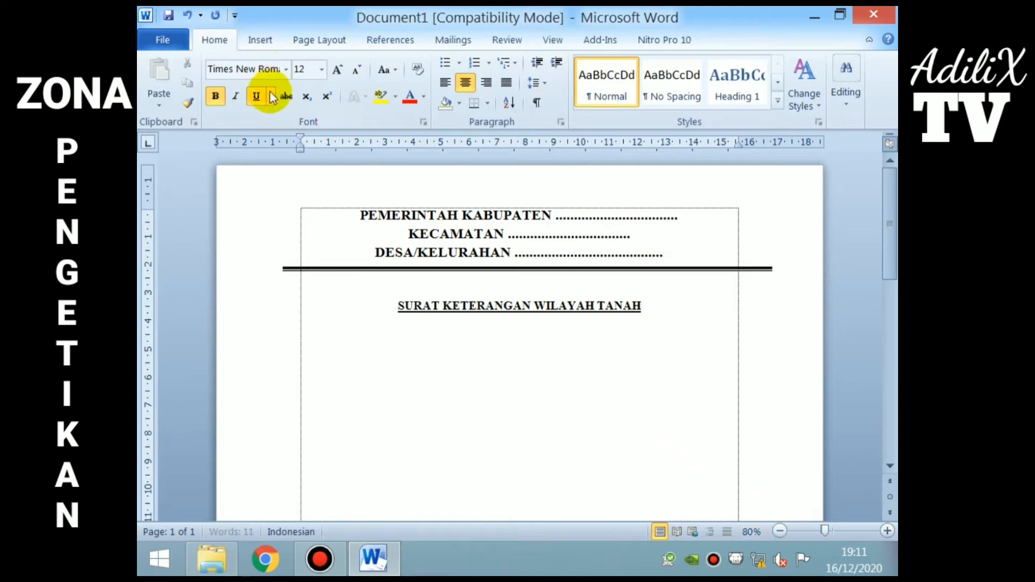
# Step: Below the title, add a non-bold, non-underlined "Nomor :" line followed by a row of dots, with empty lines beneath
pyautogui.click(257, 96)
pyautogui.click(216, 96)
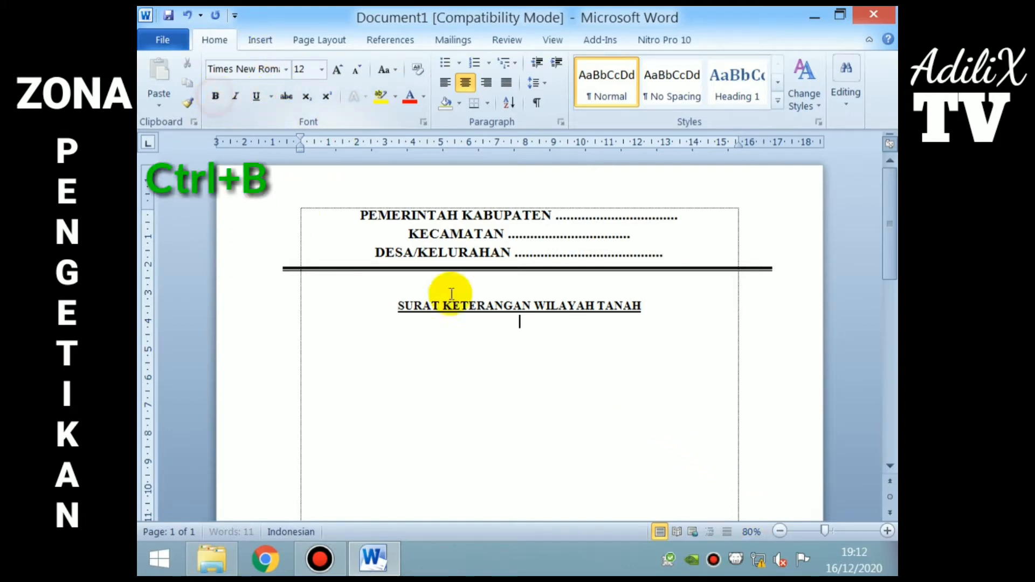
pyautogui.write('Nom')
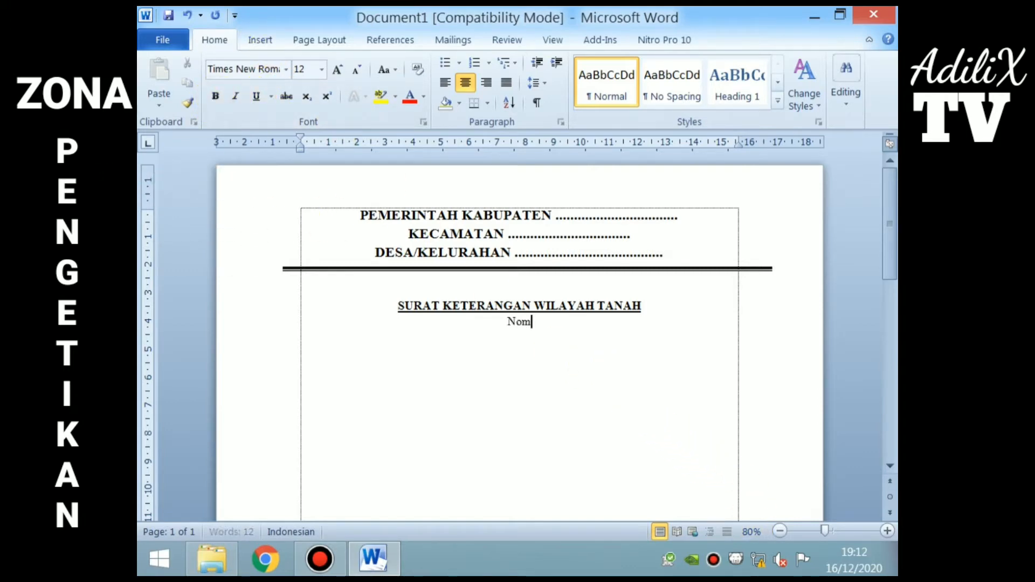
pyautogui.write('or : ...................................................')
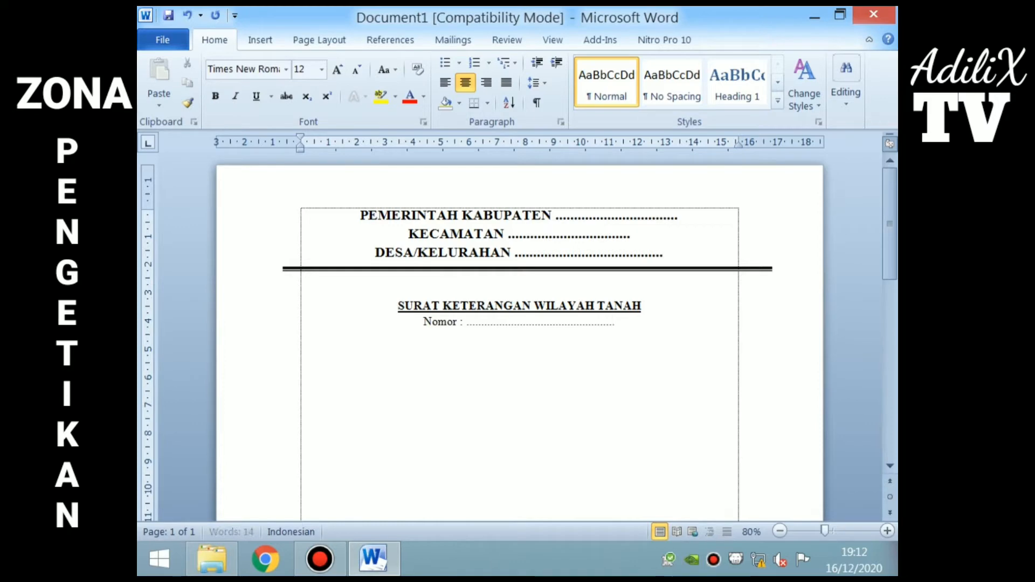
pyautogui.press('Return')
pyautogui.press('Return')
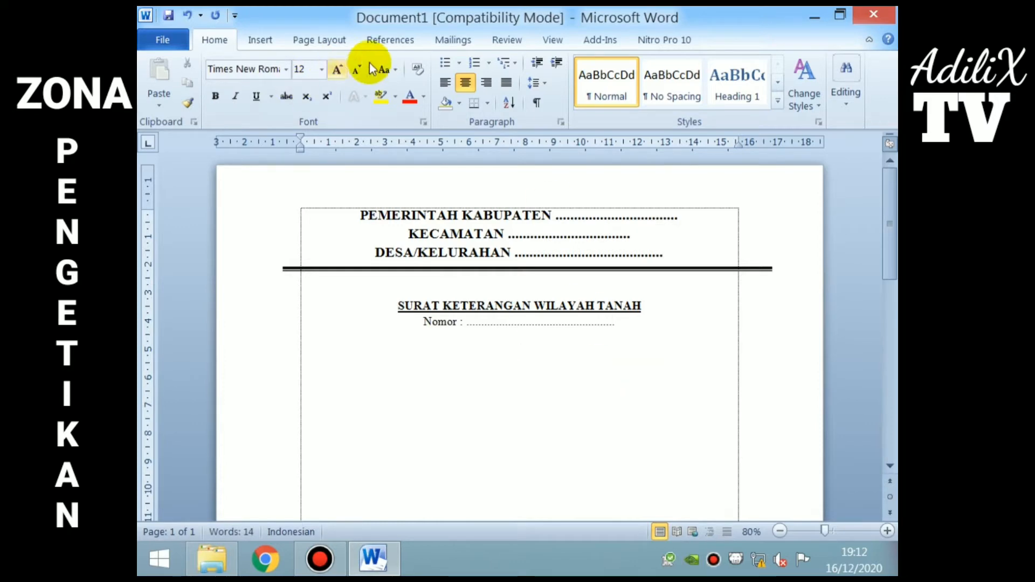
# Step: Start a justified paragraph reading "Yang bertanda tangan di bawah ini Kepala Desa/Kelurahan" and "Kecamatan", each followed by a row of dots
pyautogui.click(506, 82)
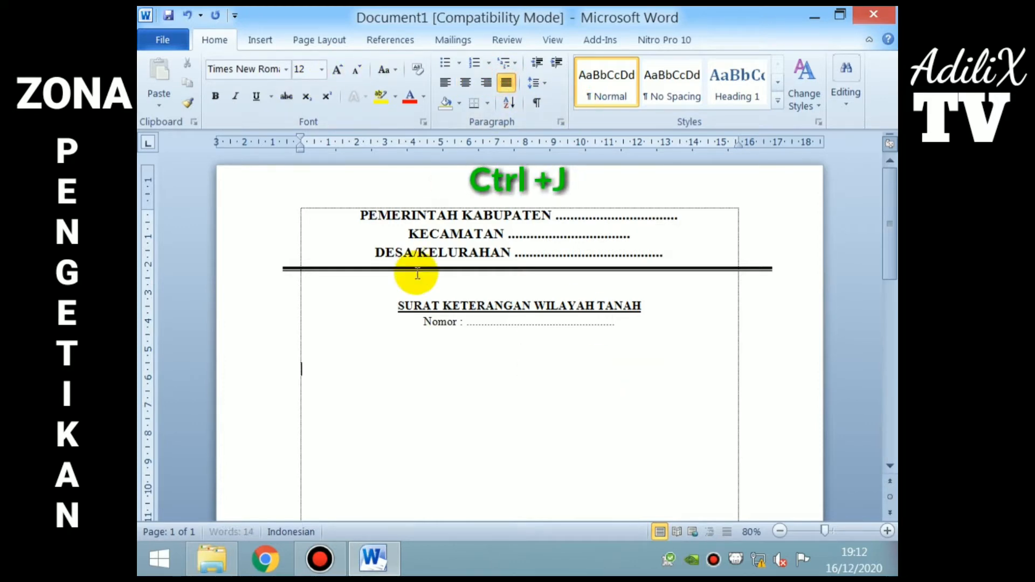
pyautogui.write('yANG b ert')
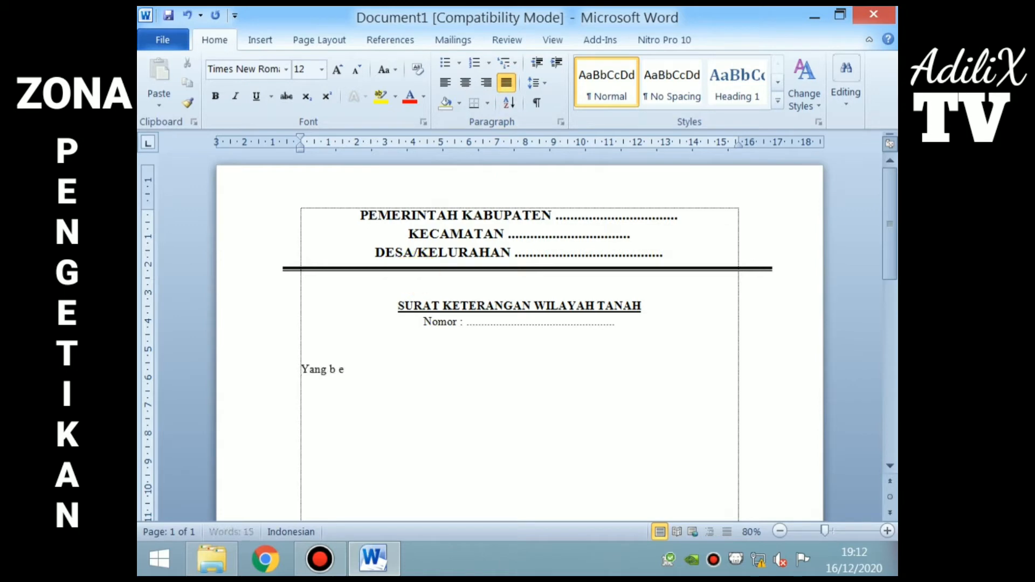
pyautogui.press('BackSpace')
pyautogui.write('di bawah ini')
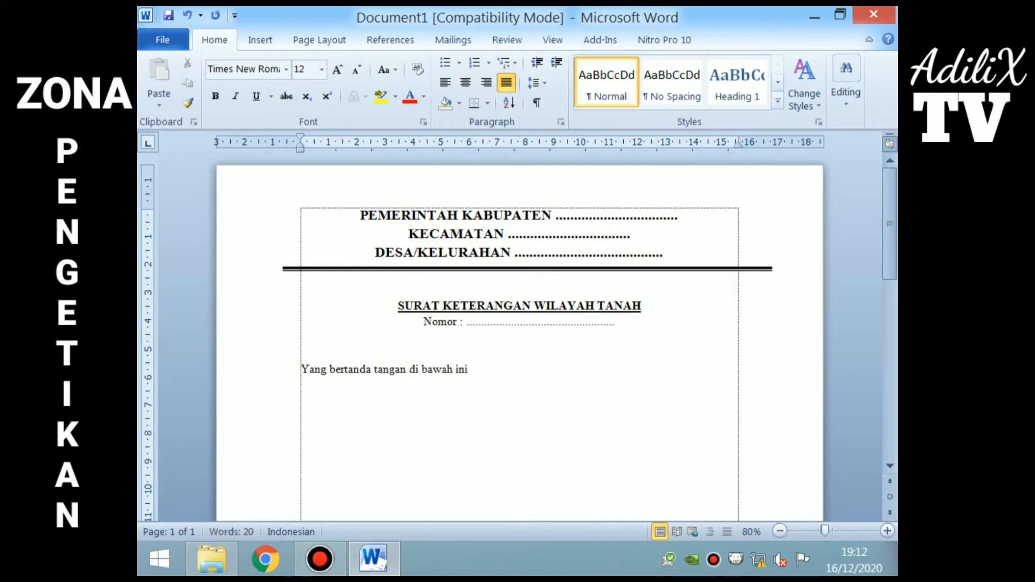
pyautogui.write(' Kepala Desa/Kelurahan')
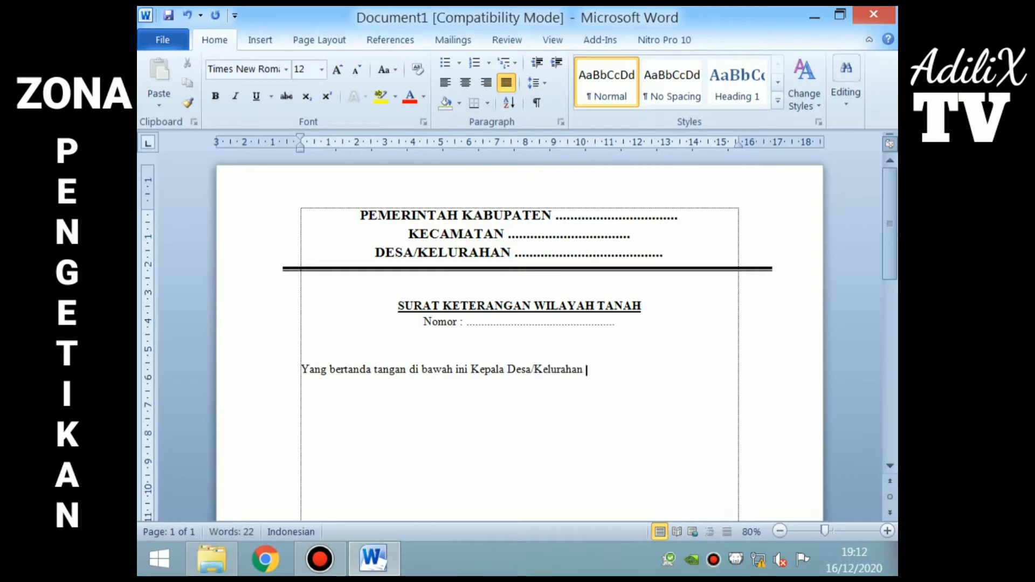
pyautogui.write(' .................. Kecamatn')
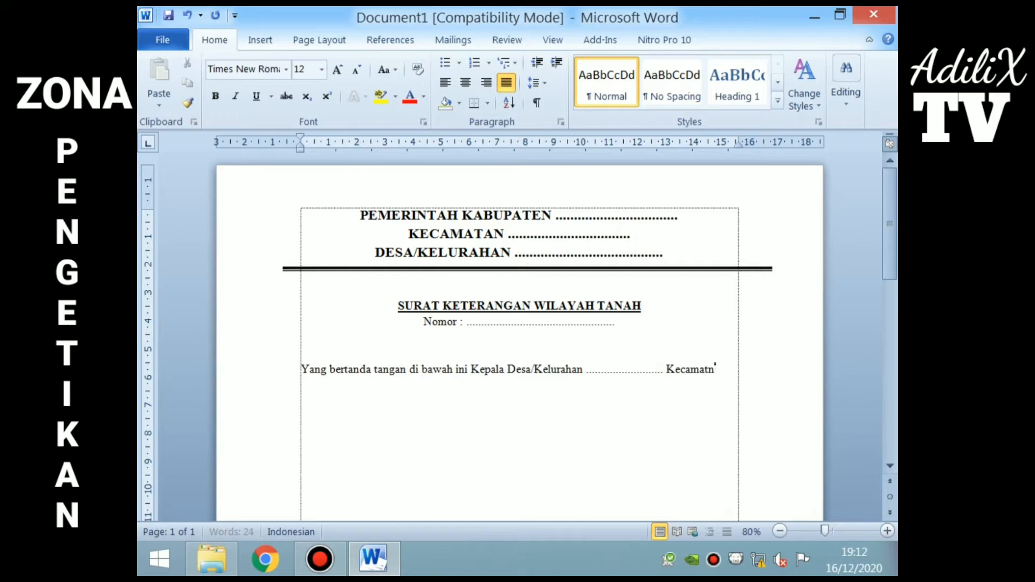
pyautogui.press('BackSpace')
pyautogui.write('an')
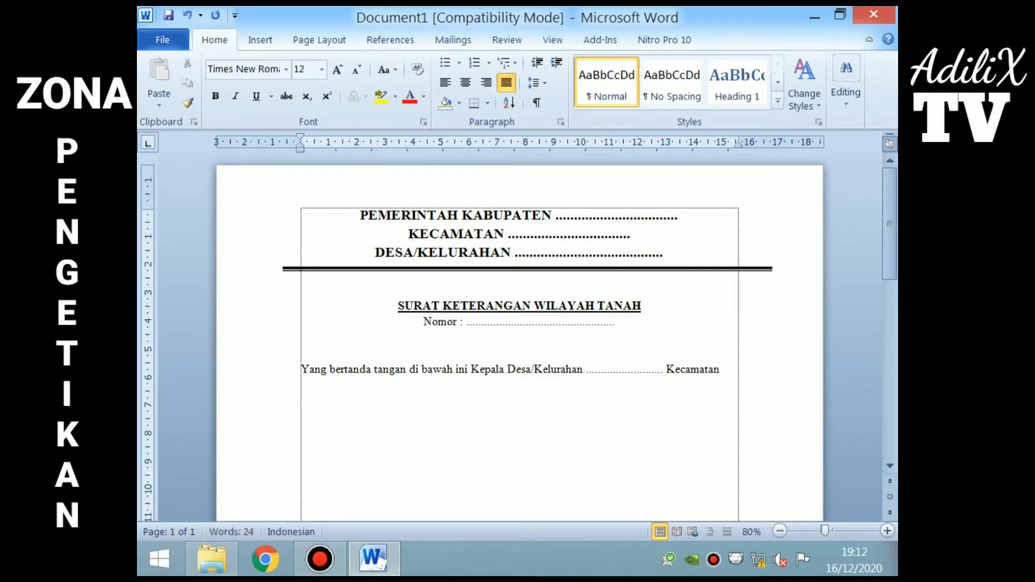
pyautogui.write('..............................')
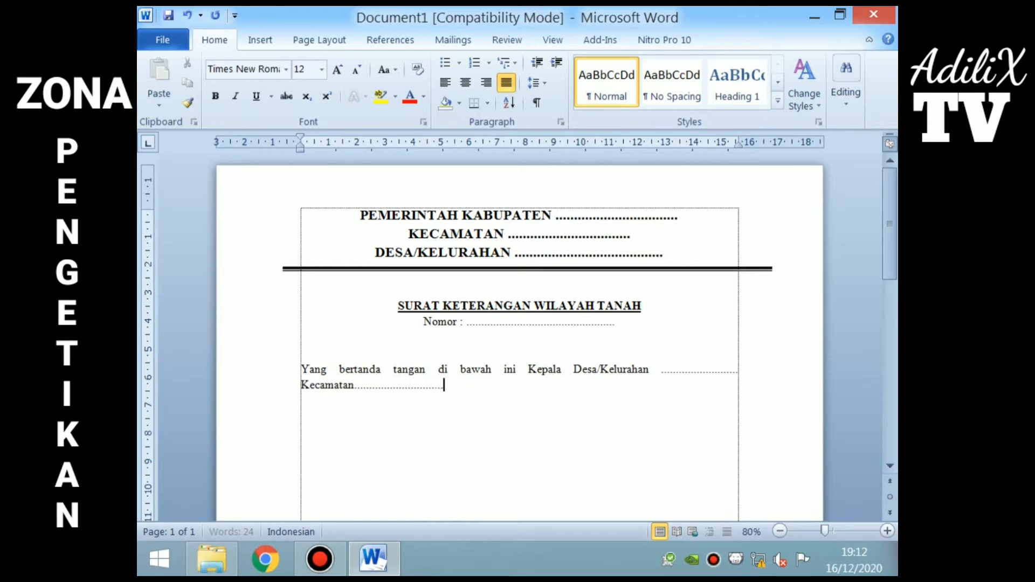
# Step: Complete the opening paragraph with "Kabupaten", a row of dots and ", menerangkan dengan sebenarnya bahwa :", leaving an empty line below
pyautogui.write(' Kabupaten')
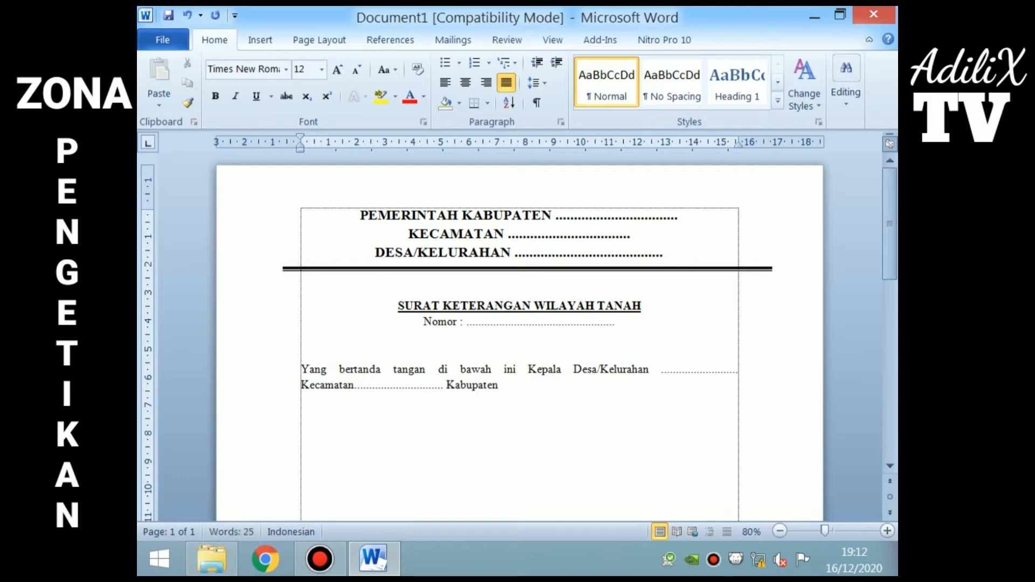
pyautogui.write(' ...........................')
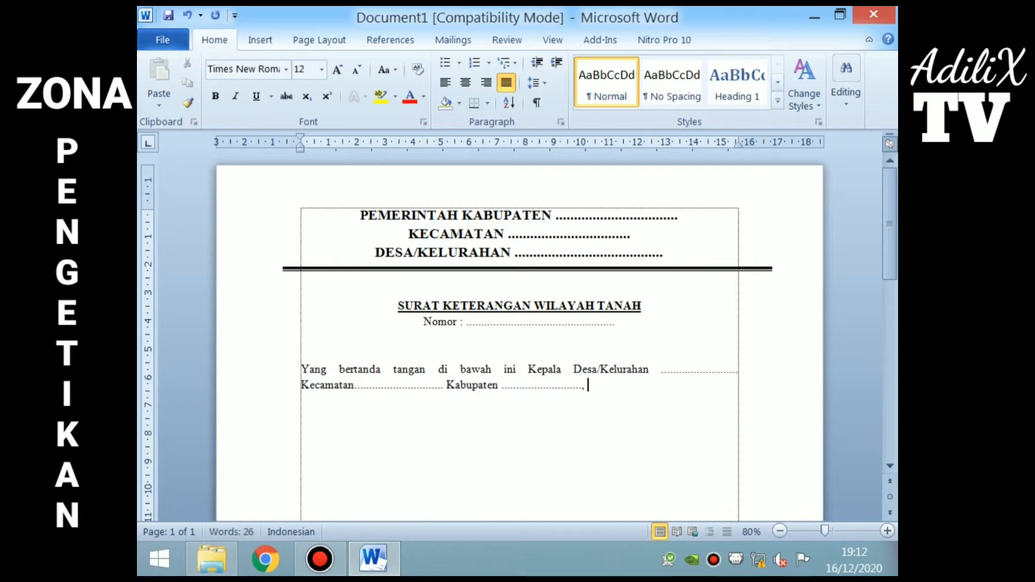
pyautogui.write(', menerangkan ')
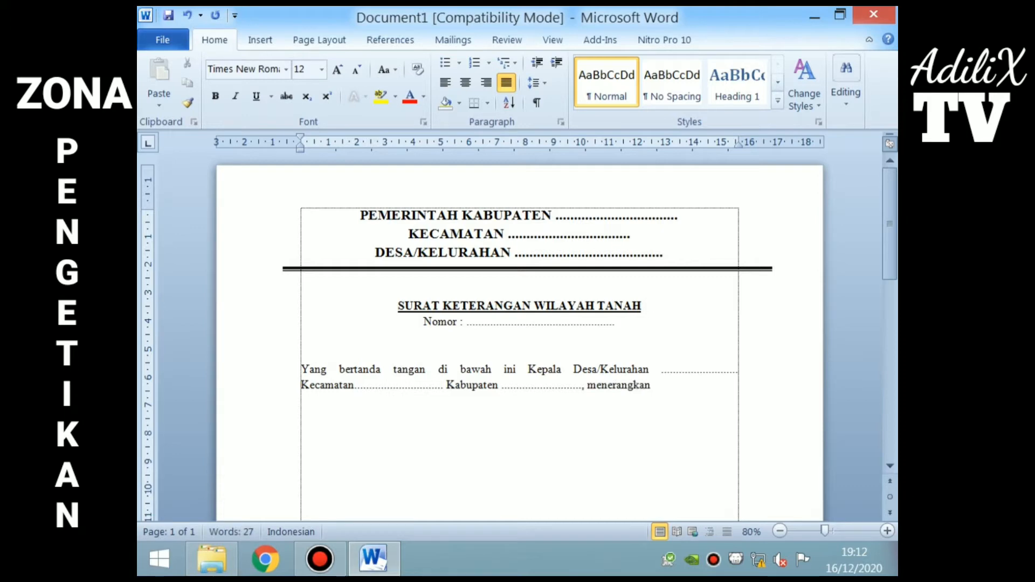
pyautogui.write('dengan sebena')
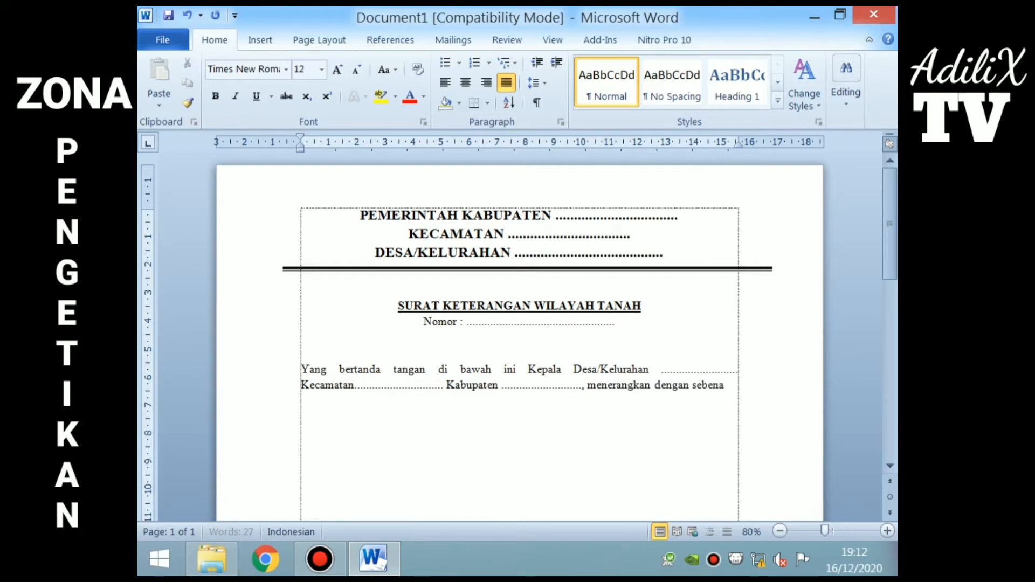
pyautogui.write('rnya bahw')
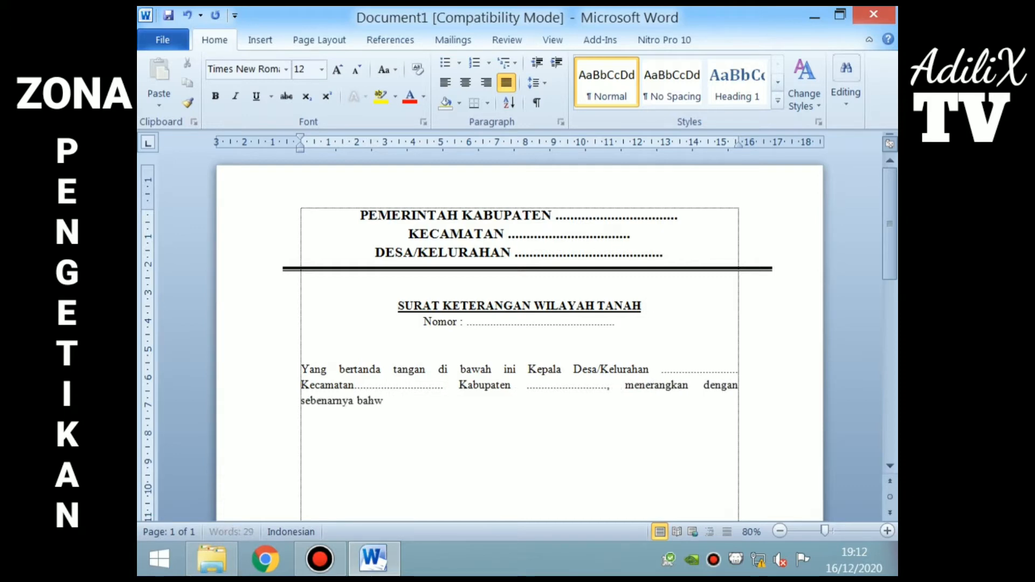
pyautogui.write('a :')
pyautogui.press('Return')
pyautogui.press('Return')
# Step: Add a "Nama" row with left tab stops at about 4.5 cm and 5 cm, aligning a colon and a row of dots
pyautogui.write('Nama')
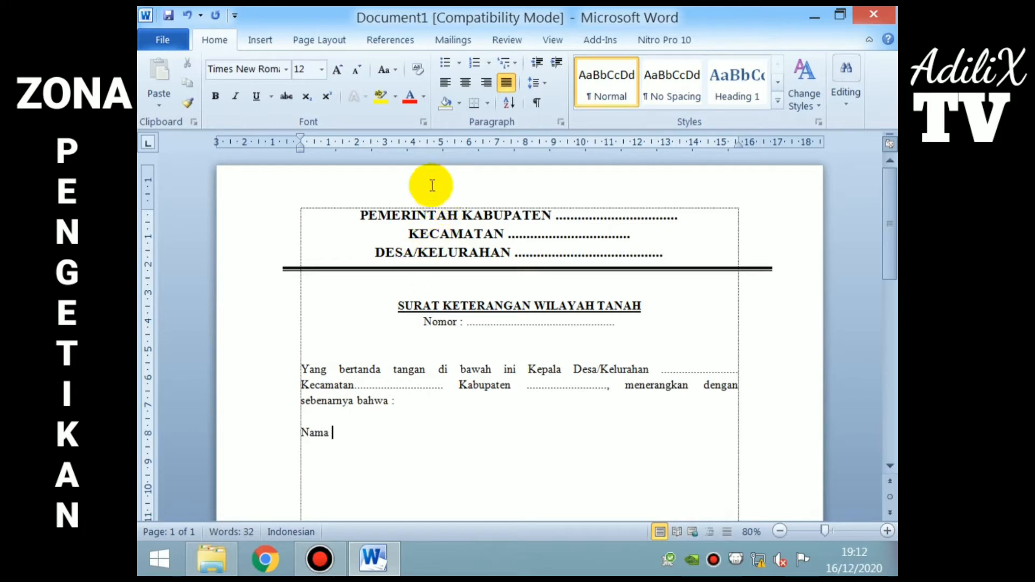
pyautogui.click(412, 143)
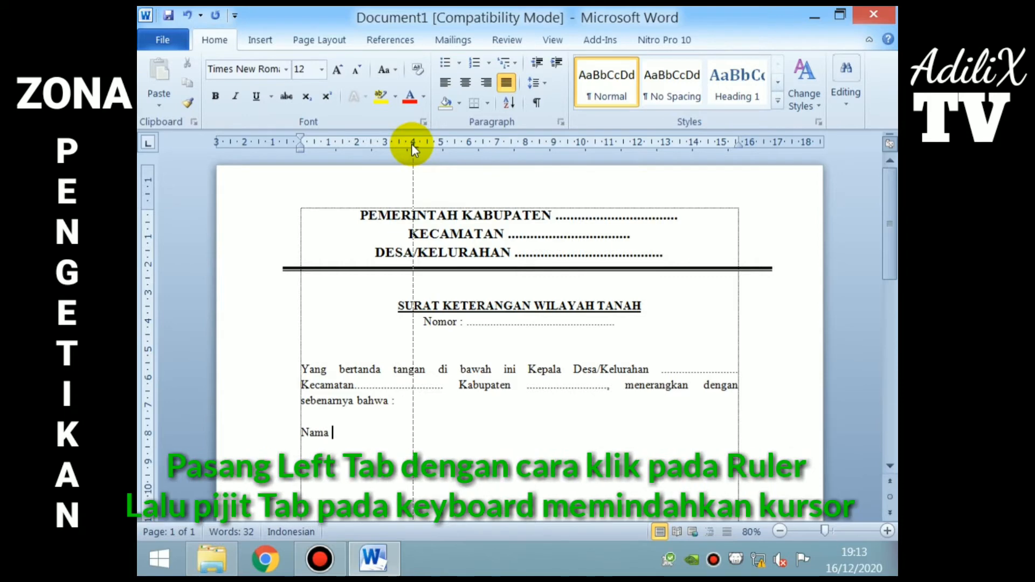
pyautogui.moveTo(412, 143); pyautogui.dragTo(426, 144)
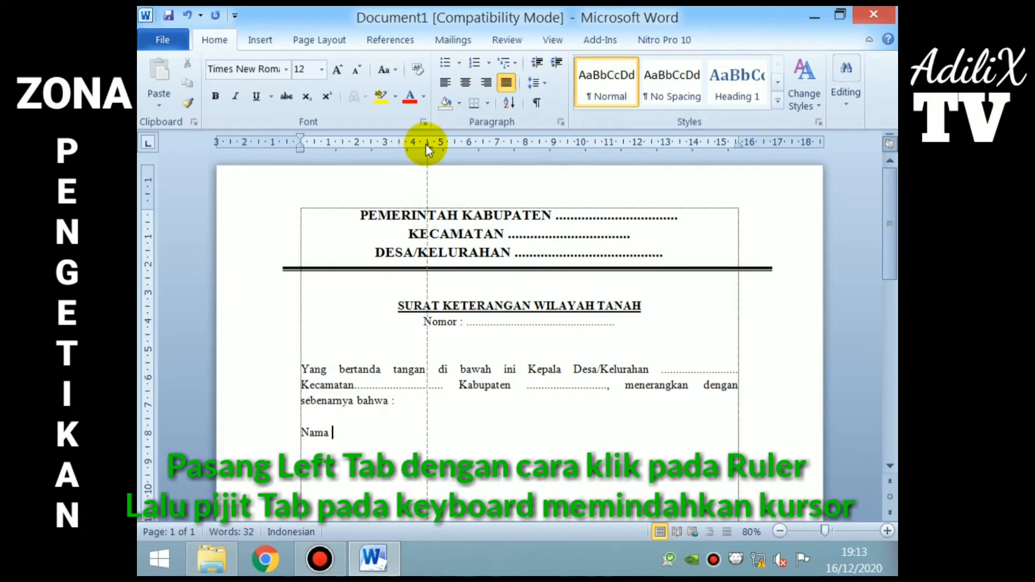
pyautogui.click(441, 146)
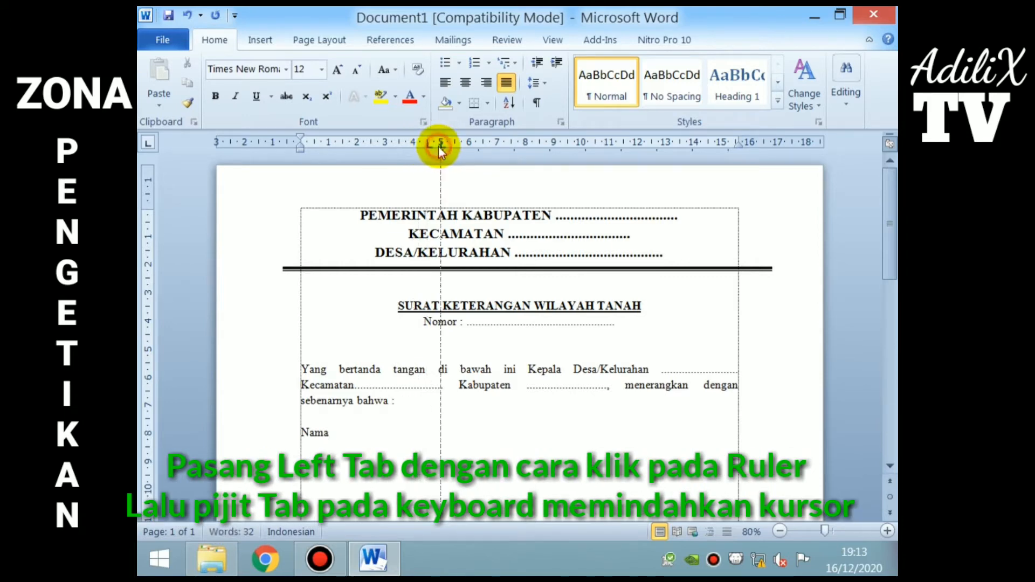
pyautogui.press('Tab')
pyautogui.write(':')
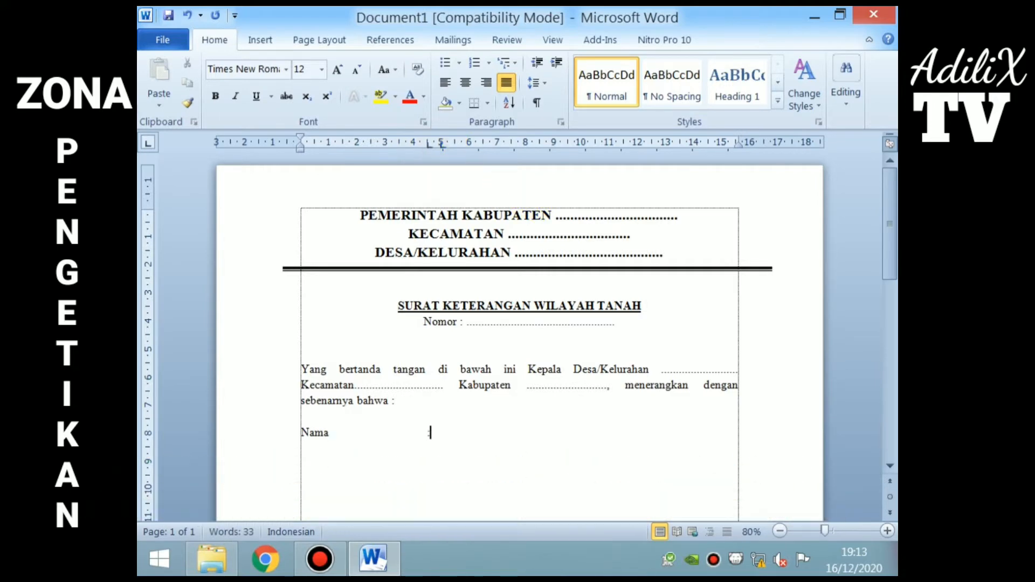
pyautogui.press('Tab')
pyautogui.write('....................')
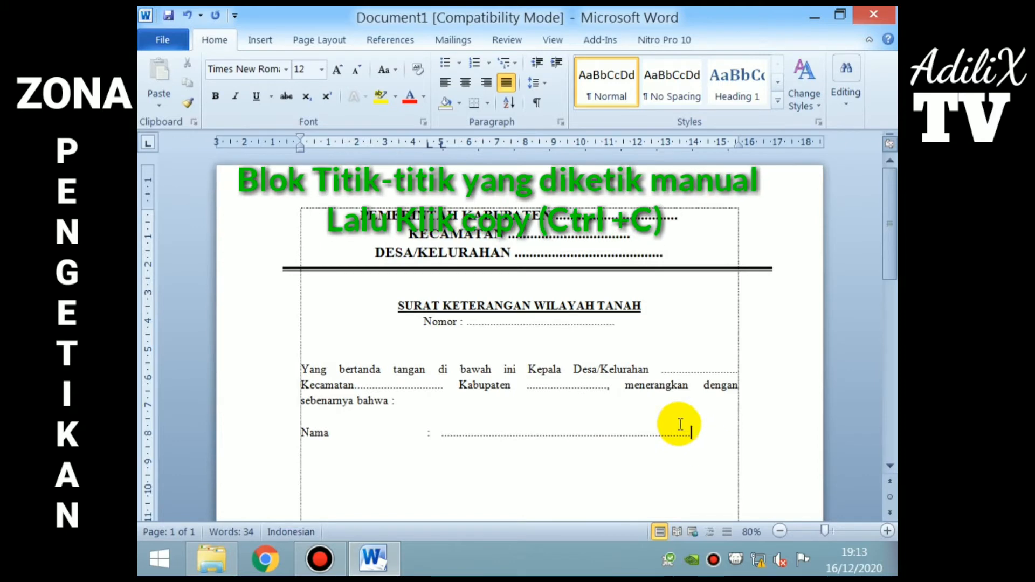
# Step: Copy the tabbed colon and dots from the Nama row and paste them into a new "Umur" row below it
pyautogui.moveTo(691, 432); pyautogui.dragTo(333, 432)
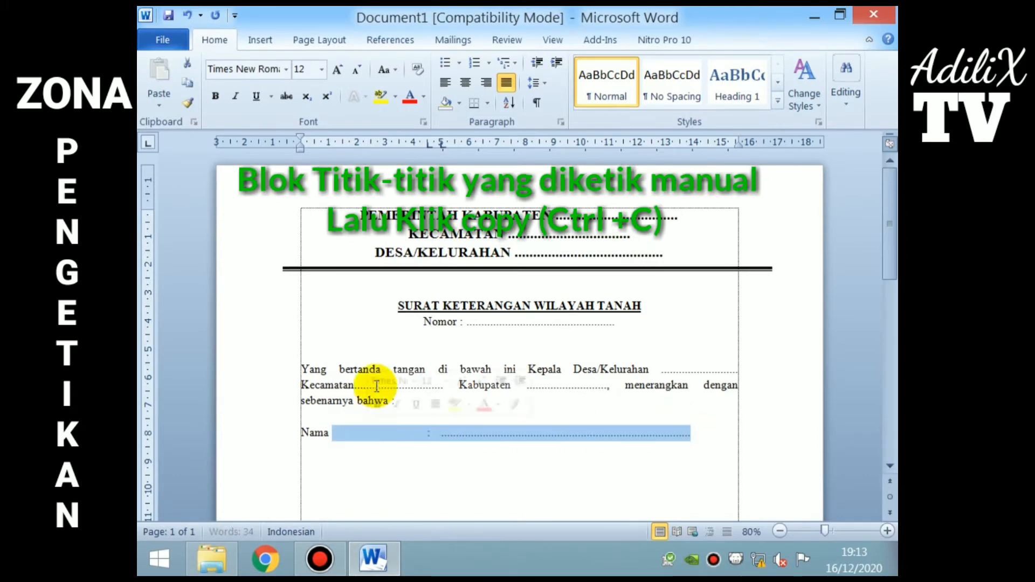
pyautogui.click(190, 85)
pyautogui.click(693, 435)
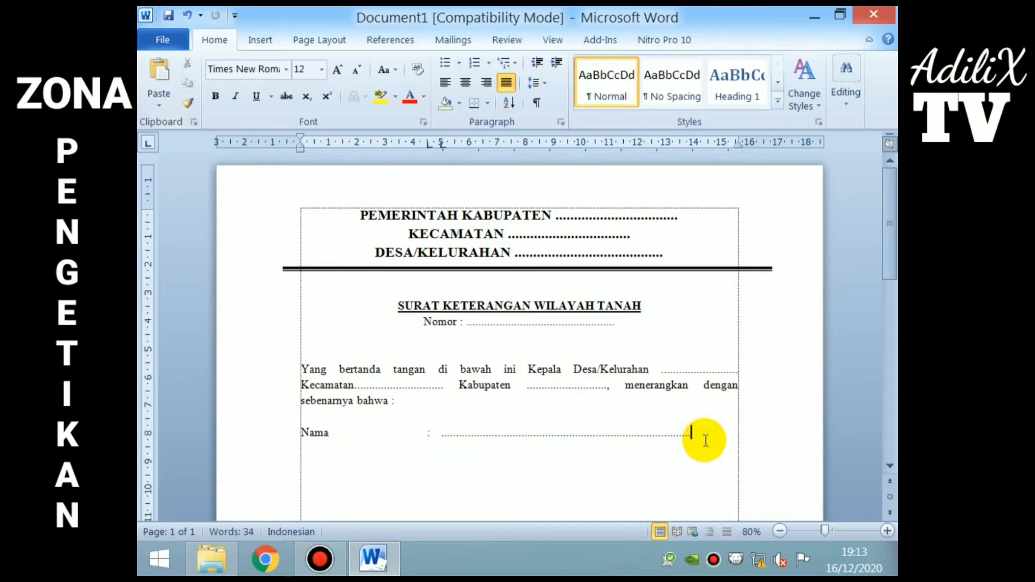
pyautogui.press('Return')
pyautogui.write('u')
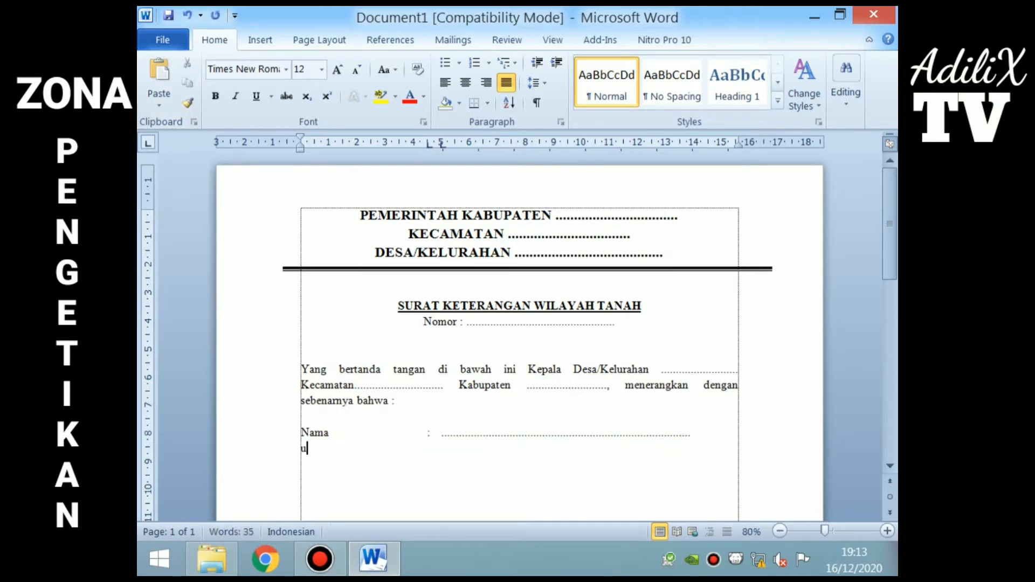
pyautogui.write('mur')
pyautogui.click(164, 75)
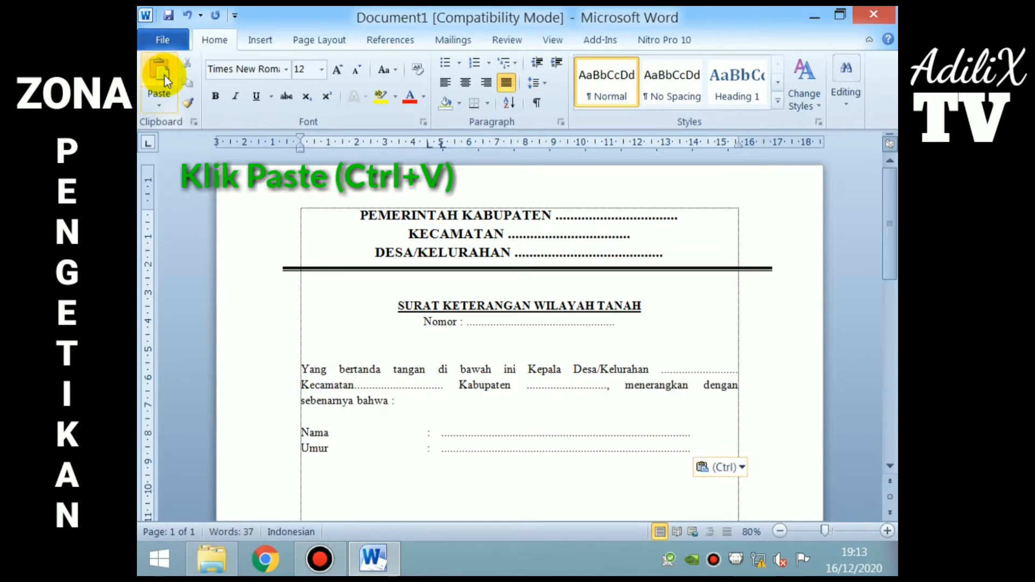
# Step: Add a "Pekerjaan" row below Umur with the copied tabbed colon and dots
pyautogui.press('Return')
pyautogui.write('pe')
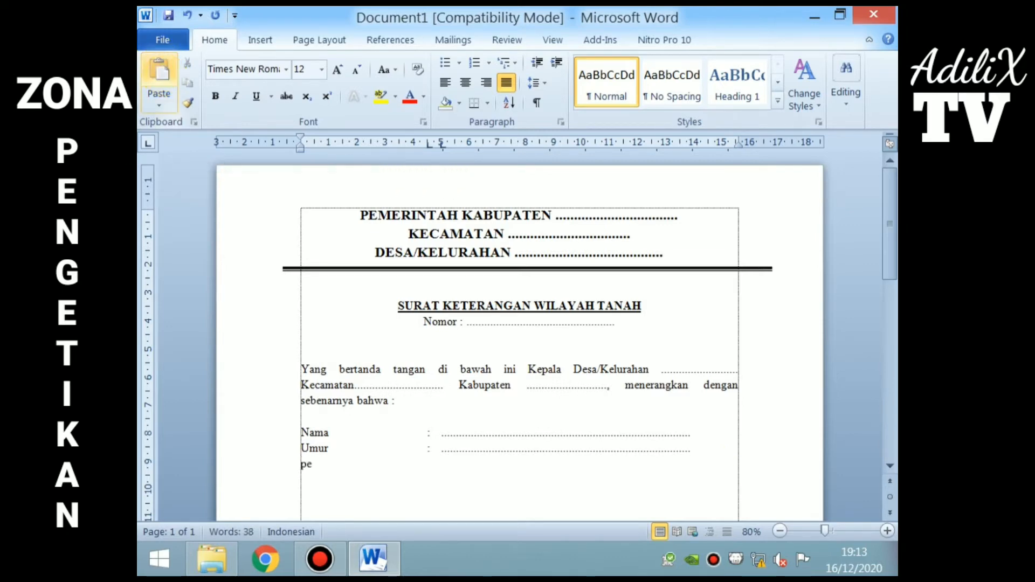
pyautogui.write('ke')
pyautogui.press('BackSpace')
pyautogui.press('Tab')
pyautogui.click(164, 75)
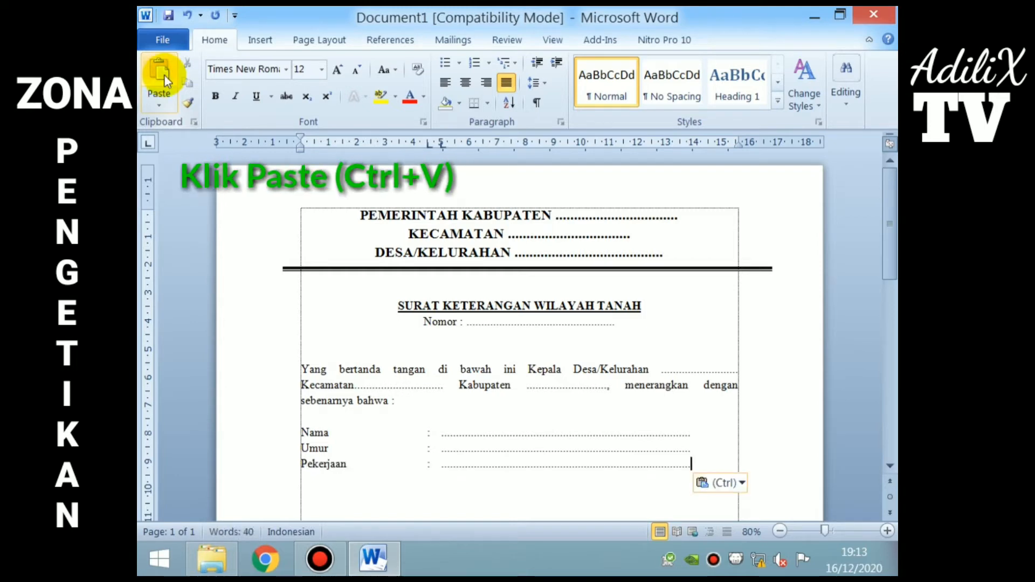
# Step: Add "Nomor KTP" and "Alamat" rows with the copied colon and dots, leaving an empty line below
pyautogui.write('nomor')
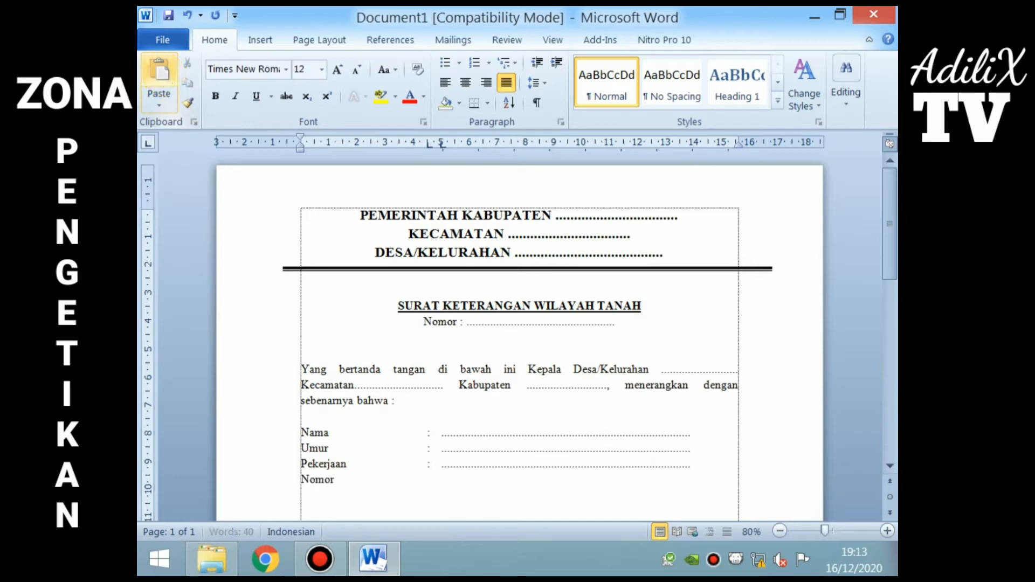
pyautogui.write(' KT')
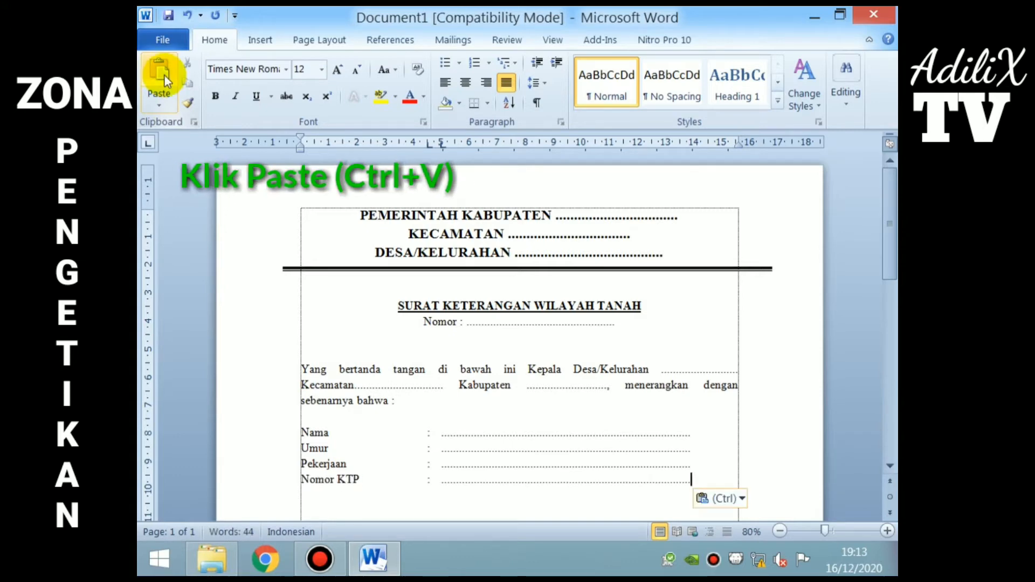
pyautogui.write('Alamat')
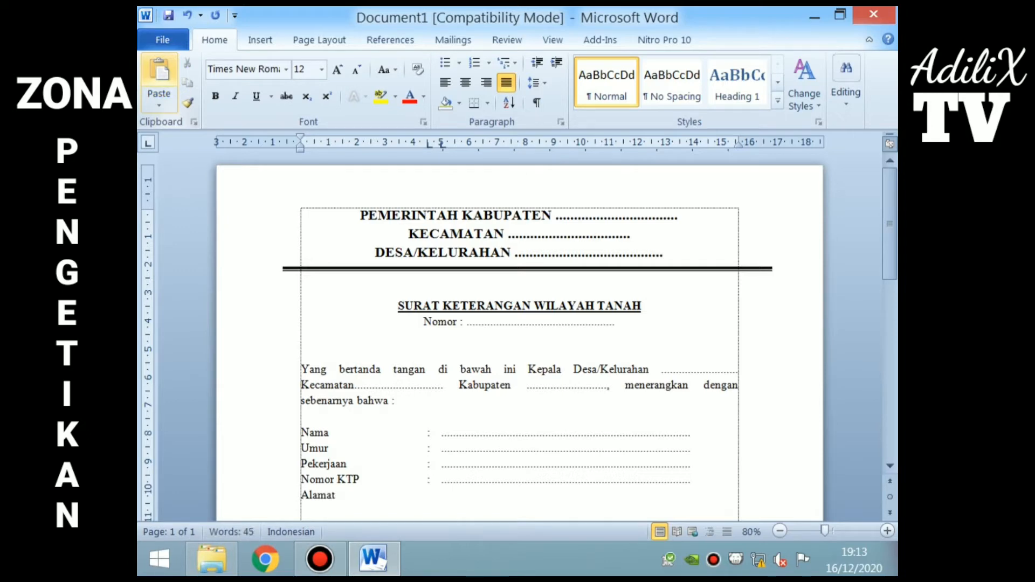
pyautogui.click(164, 76)
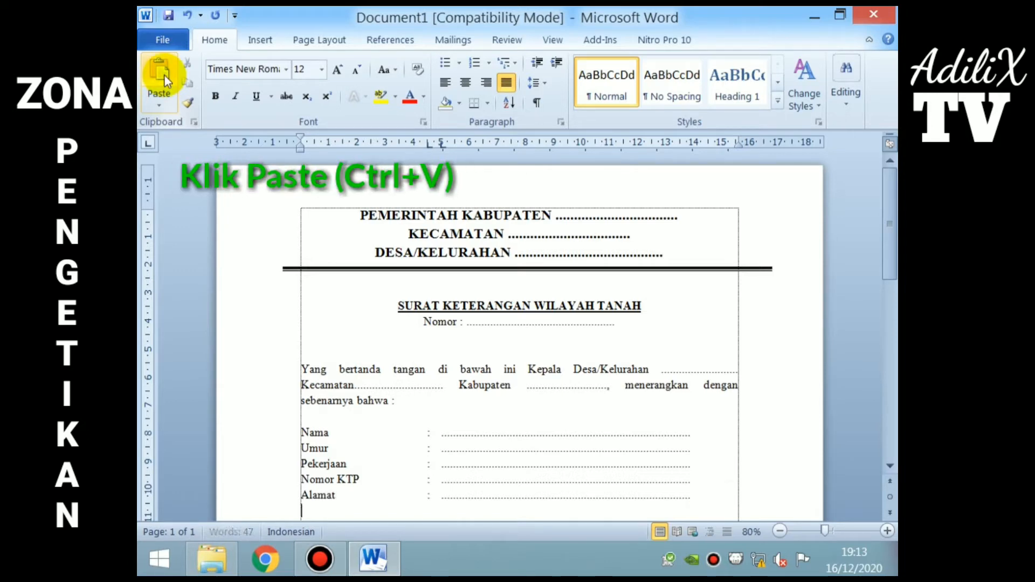
pyautogui.press('Return')
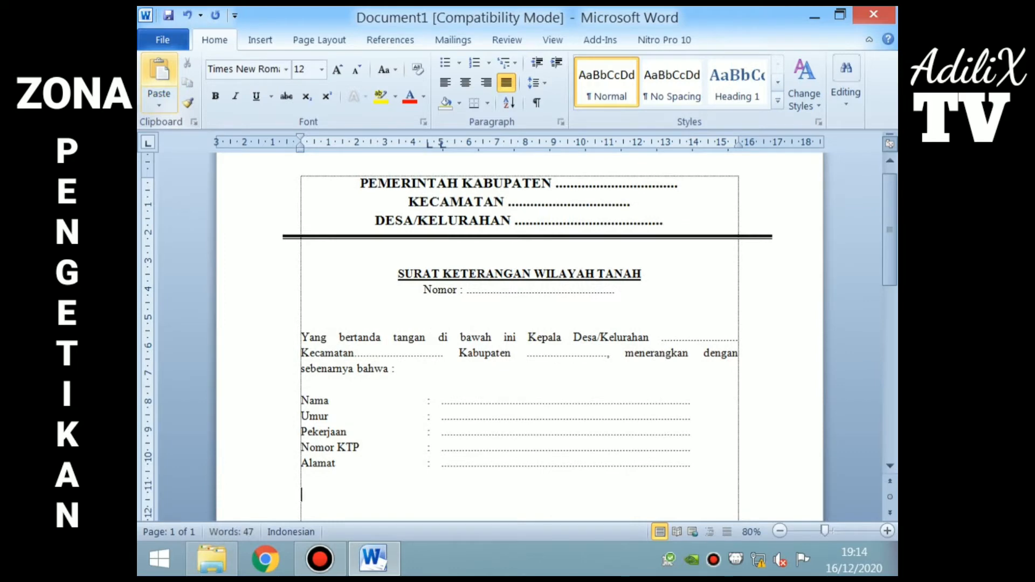
# Step: Start the ownership paragraph below the Alamat row with "Orang tersebut benar pemilik sebidang sebagian dari bidang tanah milik adat koh"
pyautogui.write('Orang tersebut ben')
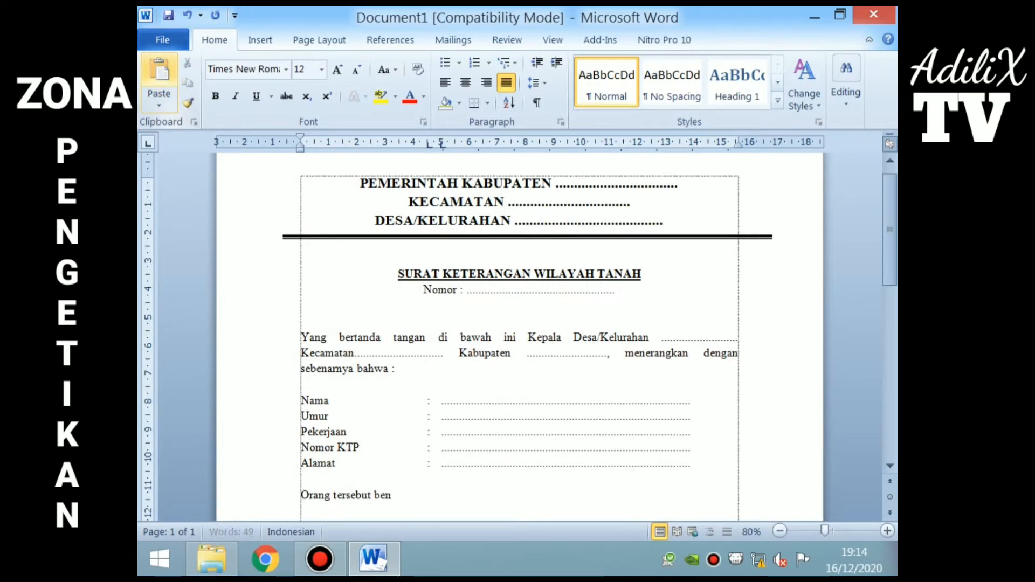
pyautogui.write('ar pemilik')
pyautogui.hotkey('ctrl', 'shift', 'Left')
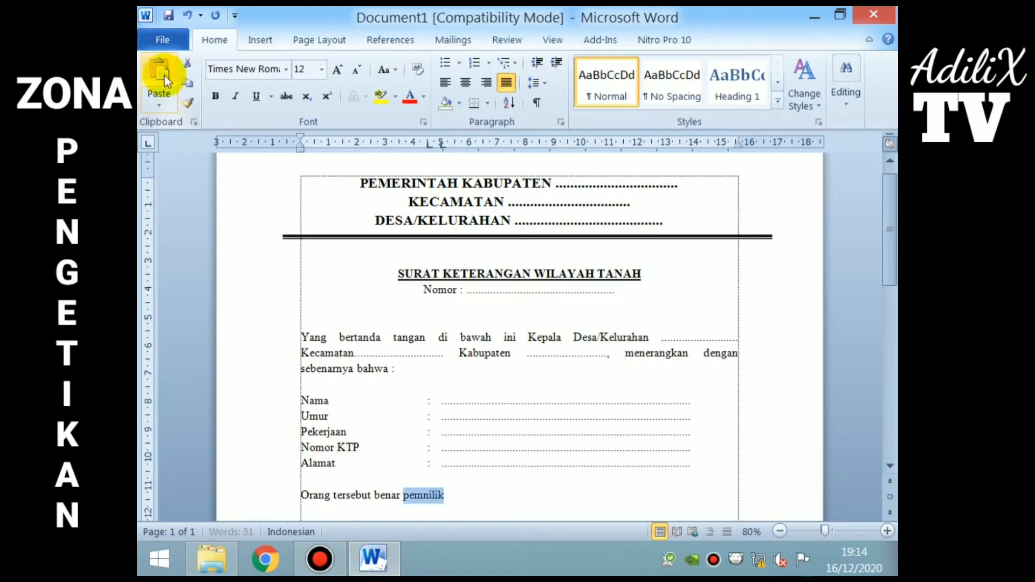
pyautogui.write('pemilik')
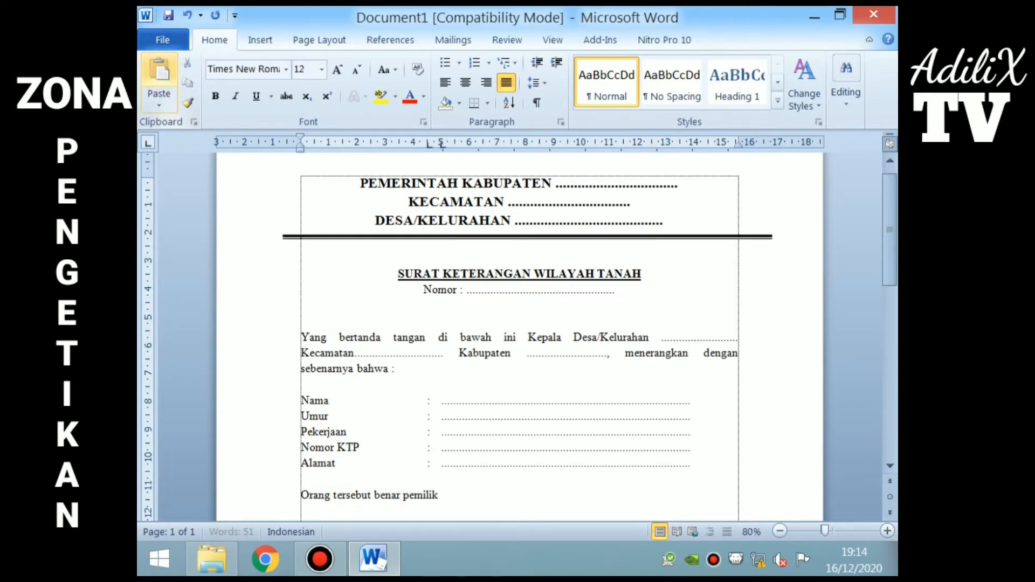
pyautogui.write(' sebidang ta')
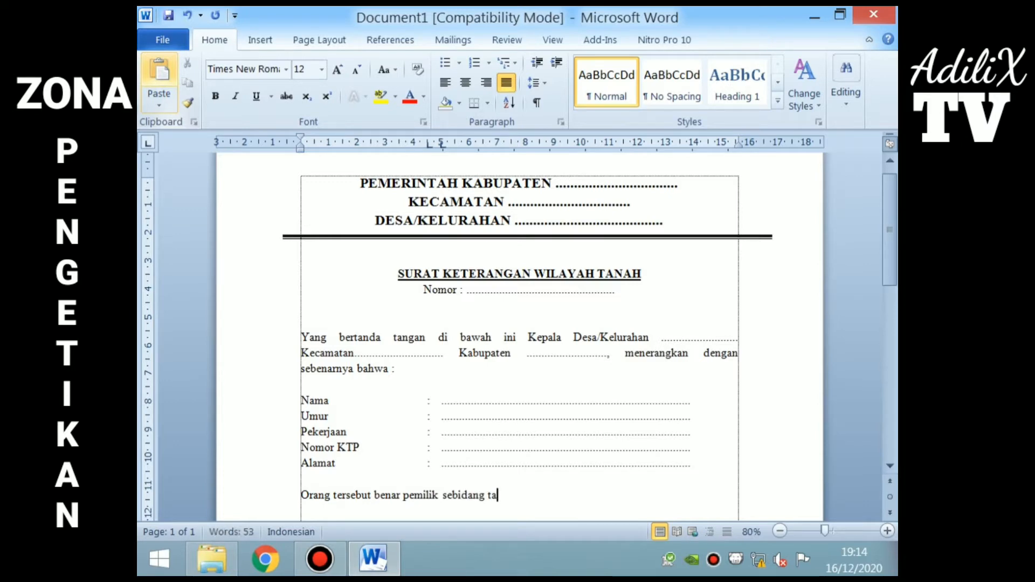
pyautogui.press('BackSpace')
pyautogui.press('BackSpace')
pyautogui.write('sebagia')
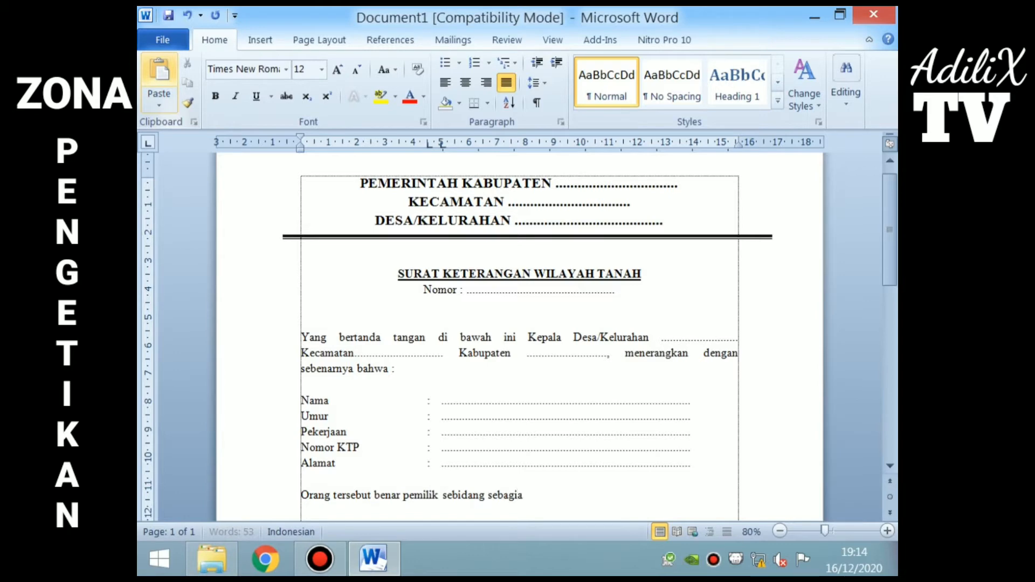
pyautogui.write('n dari bidang')
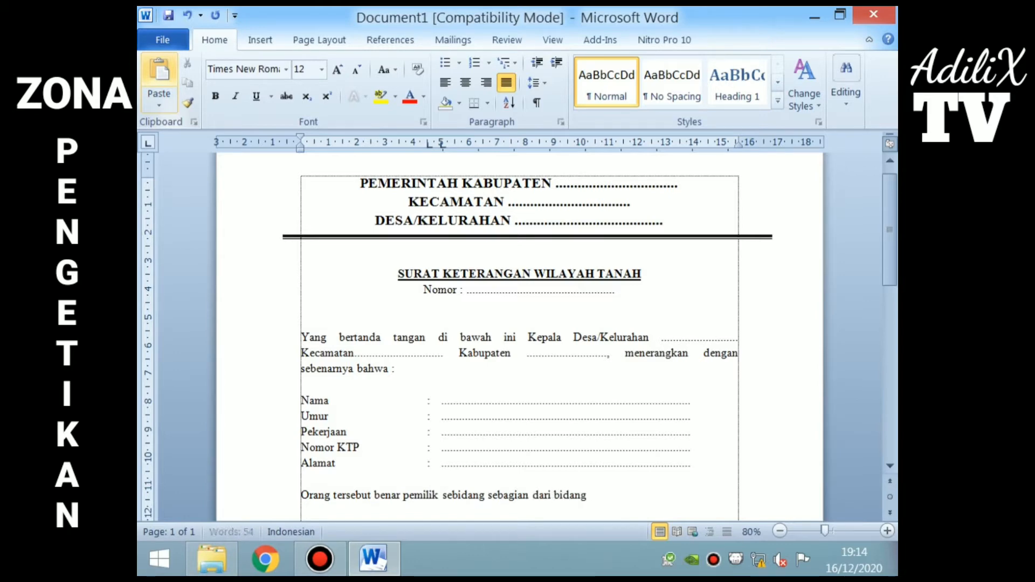
pyautogui.write(' tanah milik adat')
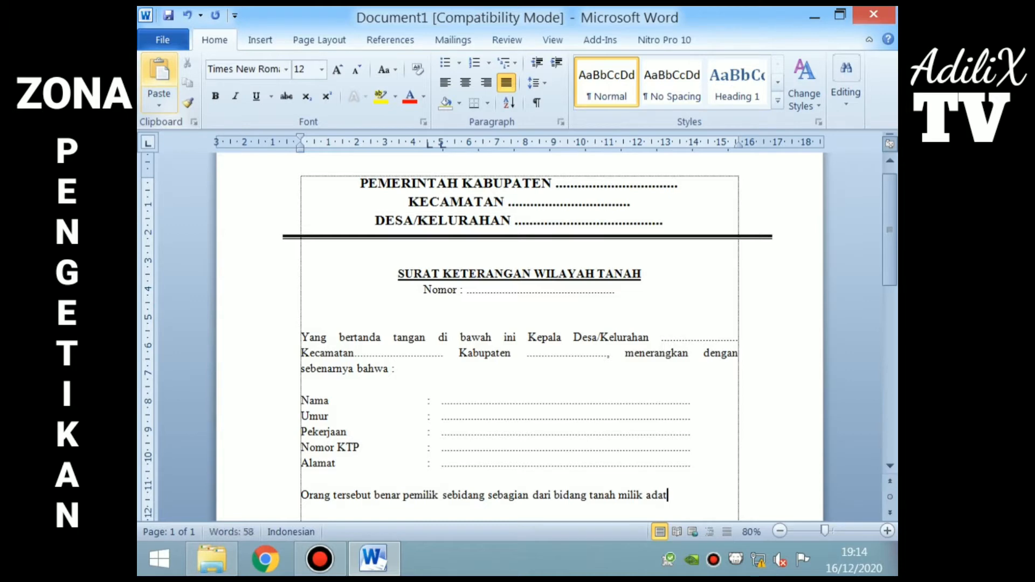
pyautogui.write(' koh')
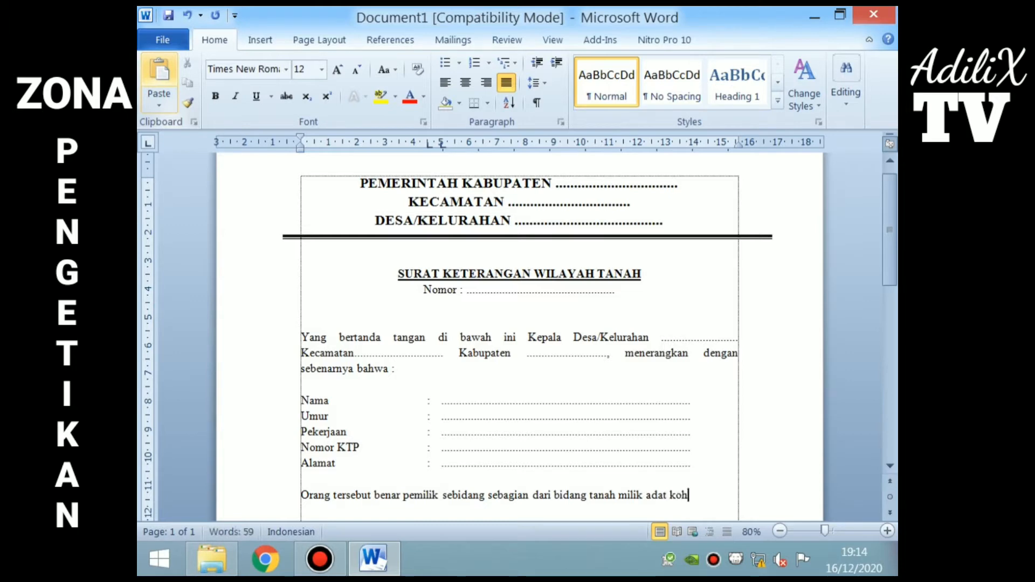
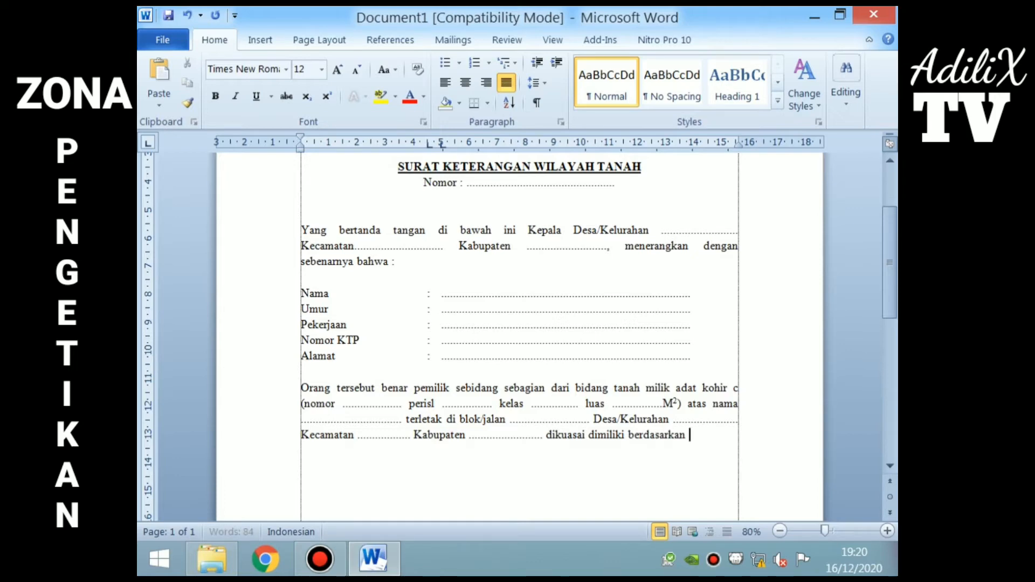
# Step: Complete the ownership paragraph after "berdasarkan" with dotted blanks, "nomor", "tanggal" and "dengan batas-batas sebagai berikut :"
pyautogui.write('..')
pyautogui.write('...........')
pyautogui.write(' nomor .')
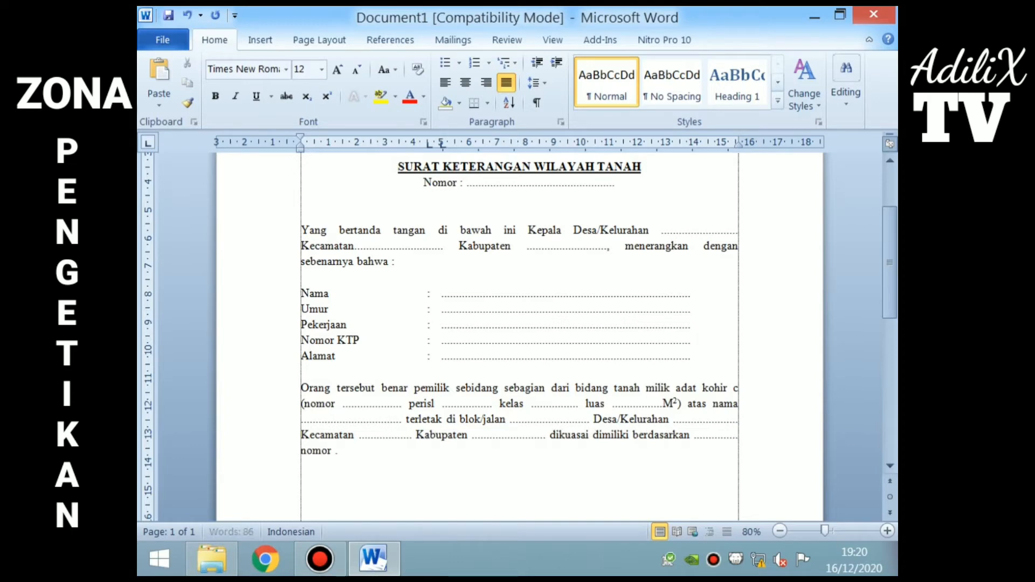
pyautogui.write('........................ tanggal')
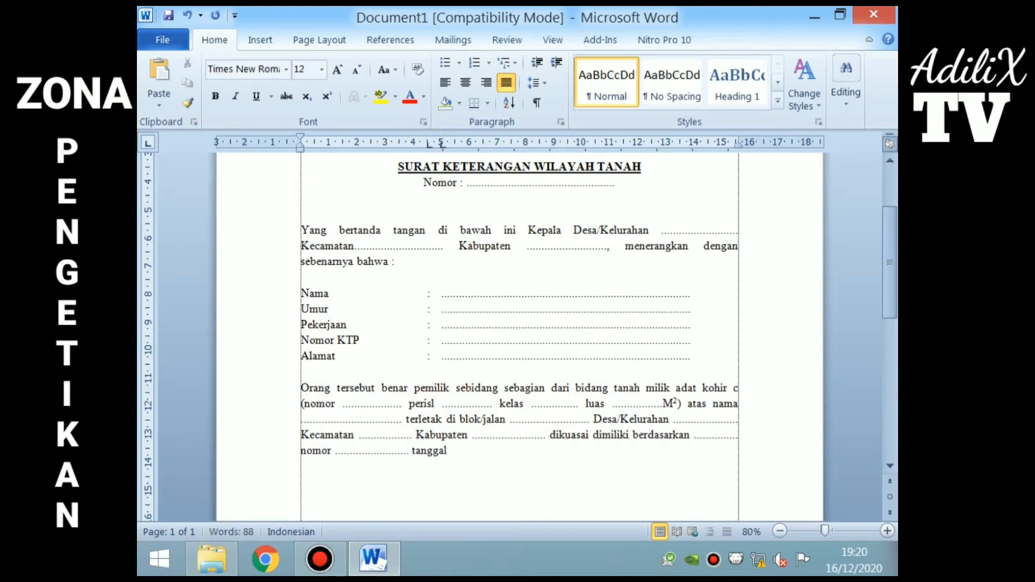
pyautogui.write(' .')
pyautogui.write('...........................')
pyautogui.write(' dengan batas')
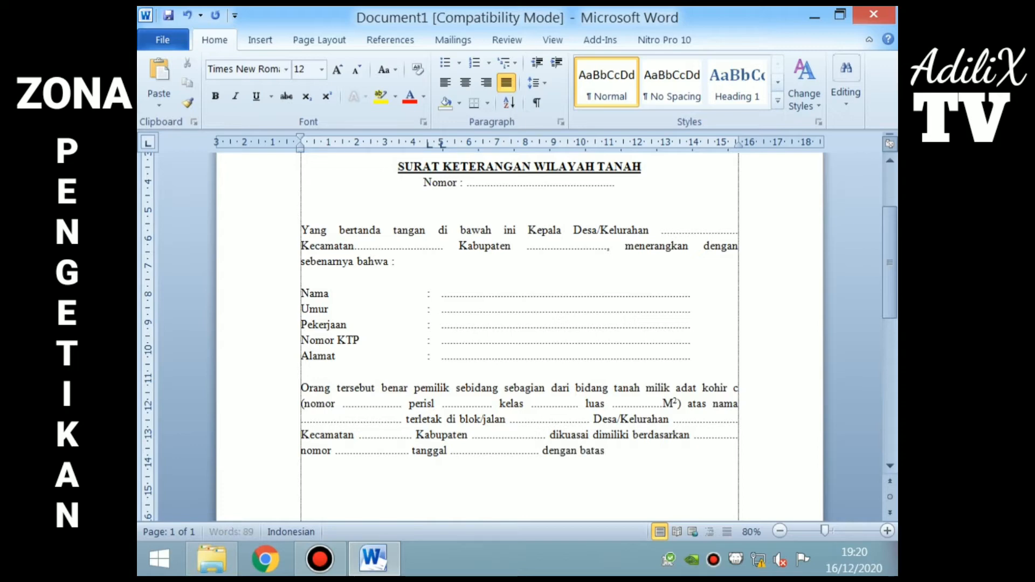
pyautogui.write('-batas sebagai beriku')
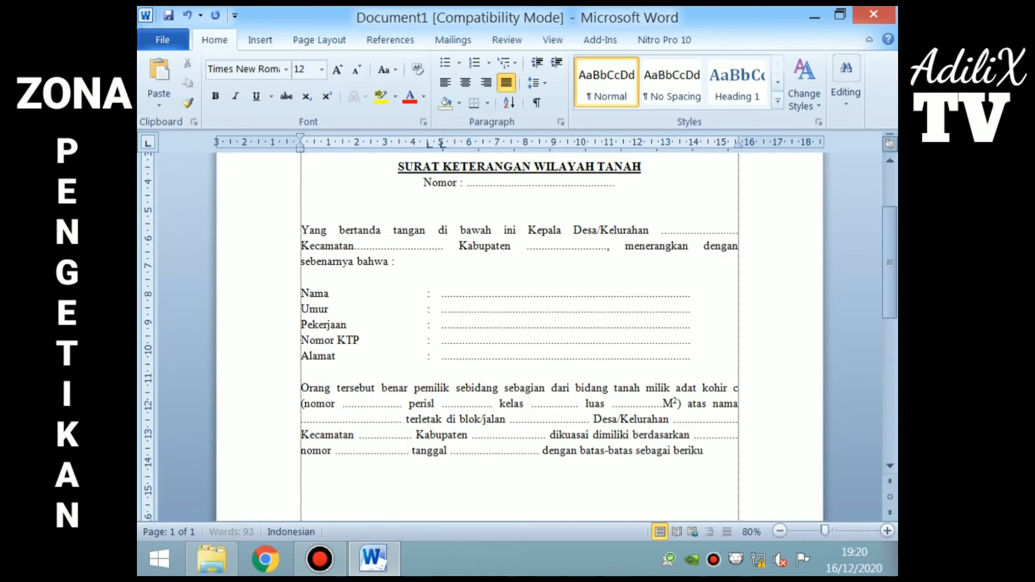
pyautogui.write('t :')
# Step: Add "Utara" and "Selatan" boundary rows below the ownership paragraph, each with the copied tabbed colon and dots
pyautogui.press('Return')
pyautogui.write('utara')
pyautogui.hotkey('ctrl', 'v')
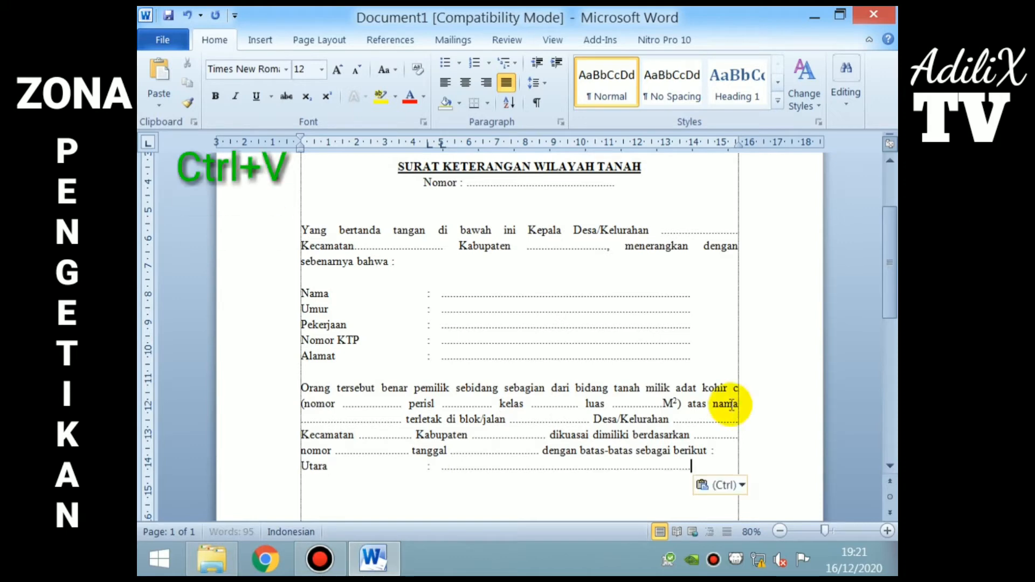
pyautogui.press('Return')
pyautogui.write('SElatan')
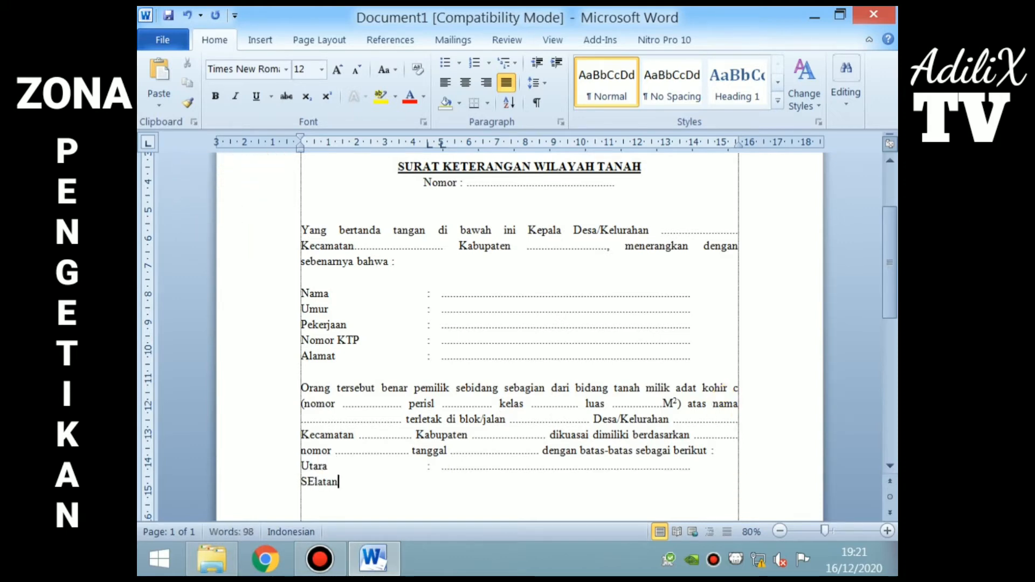
pyautogui.hotkey('ctrl', 'v')
# Step: Add "Barat" and "Timur" boundary rows below Selatan with the copied tabbed colon and dots
pyautogui.press('Return')
pyautogui.write('BArat')
pyautogui.hotkey('ctrl', 'v')
pyautogui.press('Return')
pyautogui.write('Timur')
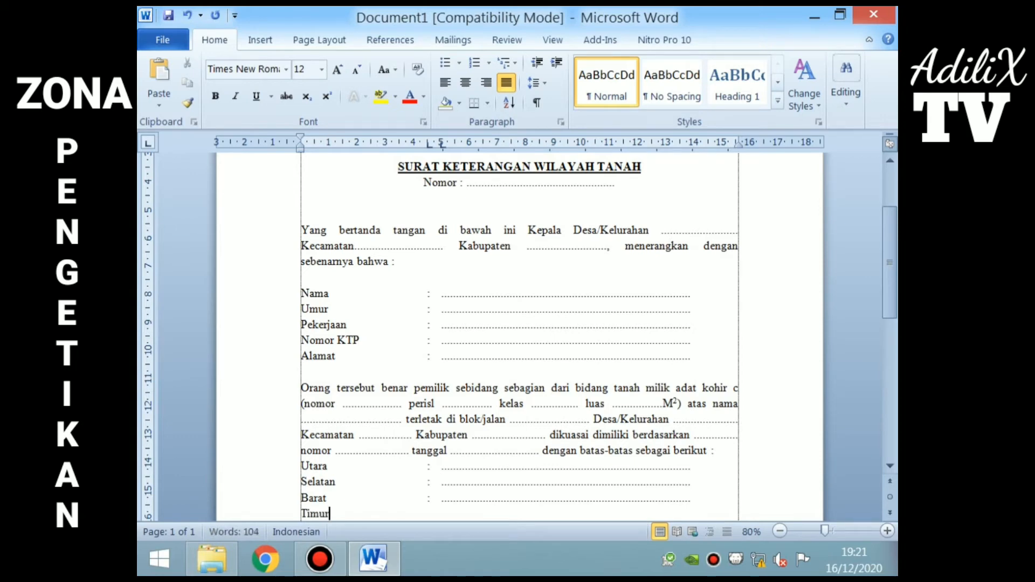
pyautogui.hotkey('ctrl', 'v')
# Step: Leave an empty line below Timur, start a paragraph with "Berdasarkan" and remove its unused left tab stops
pyautogui.scroll(-2, 679, 503)
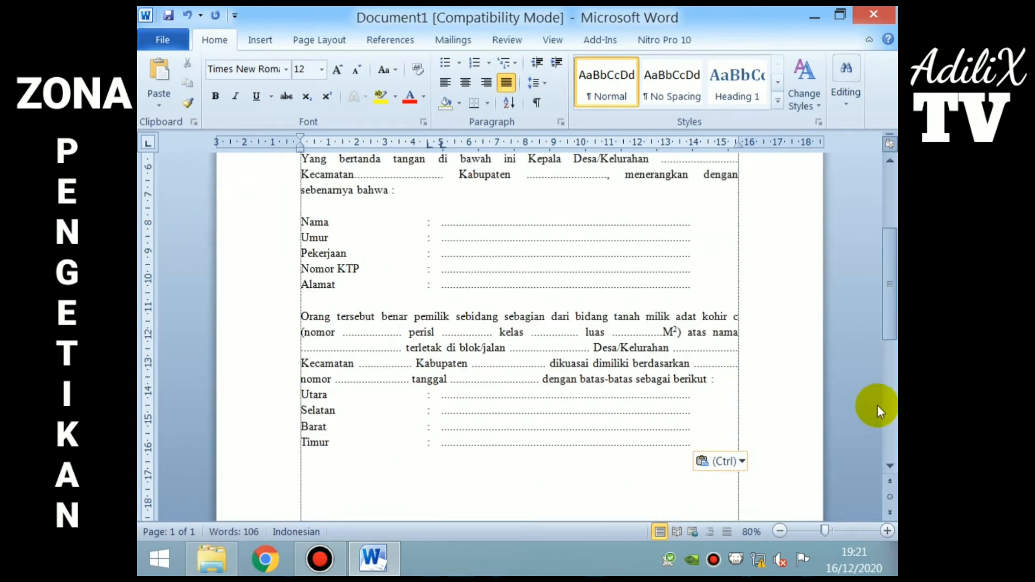
pyautogui.press('Escape')
pyautogui.press('Return')
pyautogui.write('bERA')
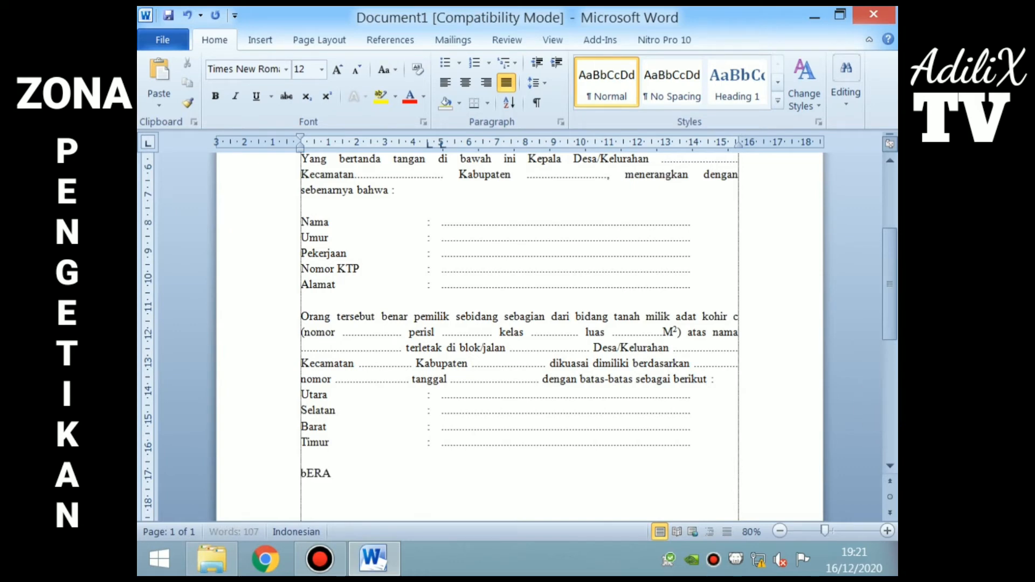
pyautogui.press('BackSpace')
pyautogui.write('DASARKAN')
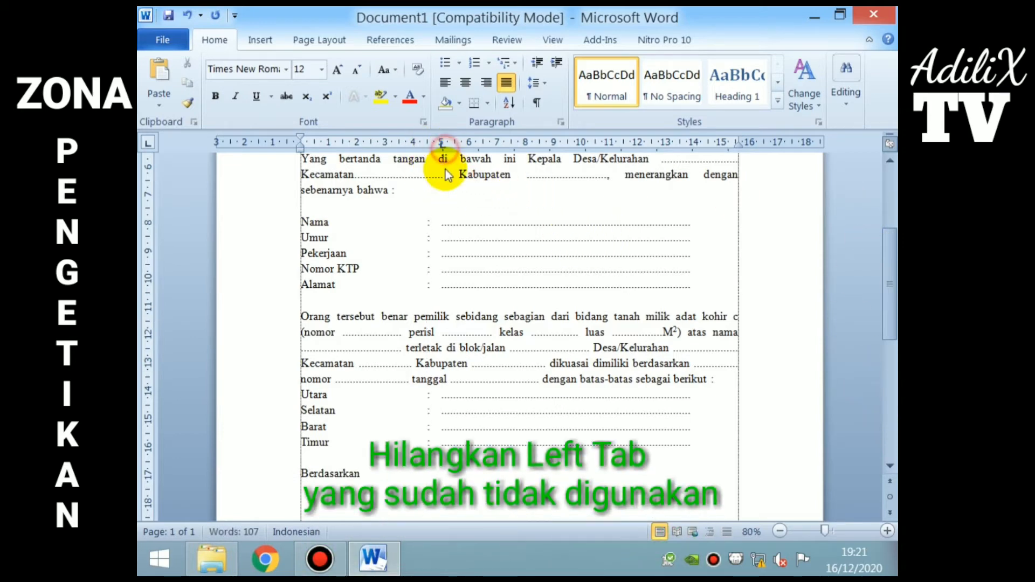
pyautogui.moveTo(442, 145); pyautogui.dragTo(463, 237)
# Step: Continue the Berdasarkan line with "catatan di Desa/Kelurahan" and "Kecamatan", each followed by a dotted blank
pyautogui.scroll(-2, 497, 358)
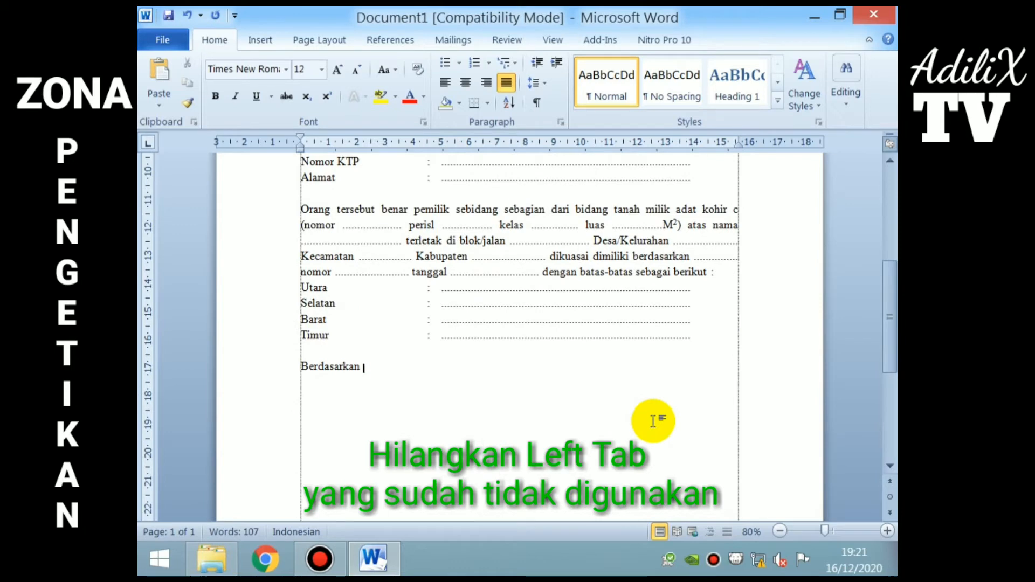
pyautogui.write('catatan')
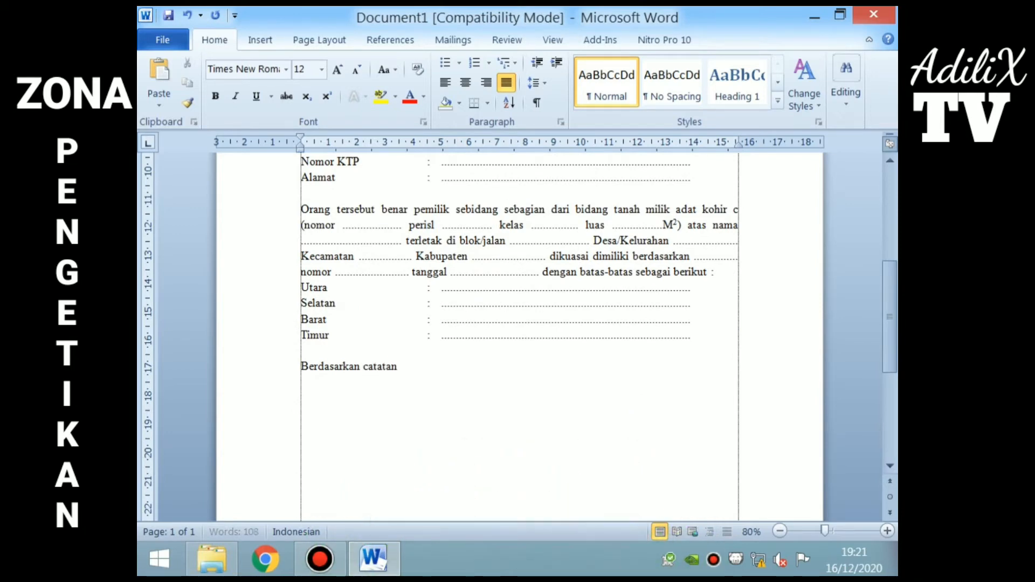
pyautogui.write(' di Desa/KElurahan ')
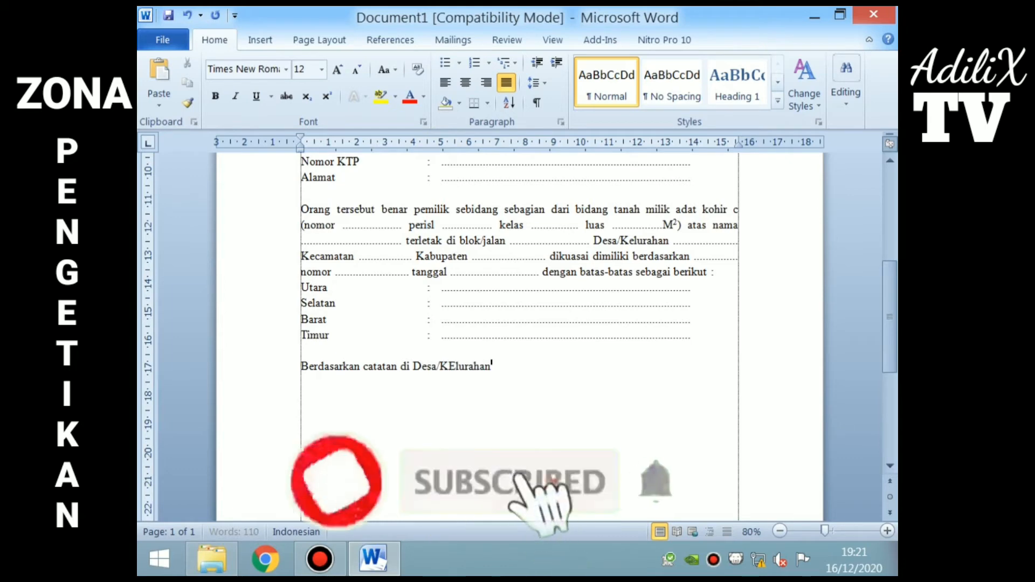
pyautogui.write('.............................. KEcamatan .')
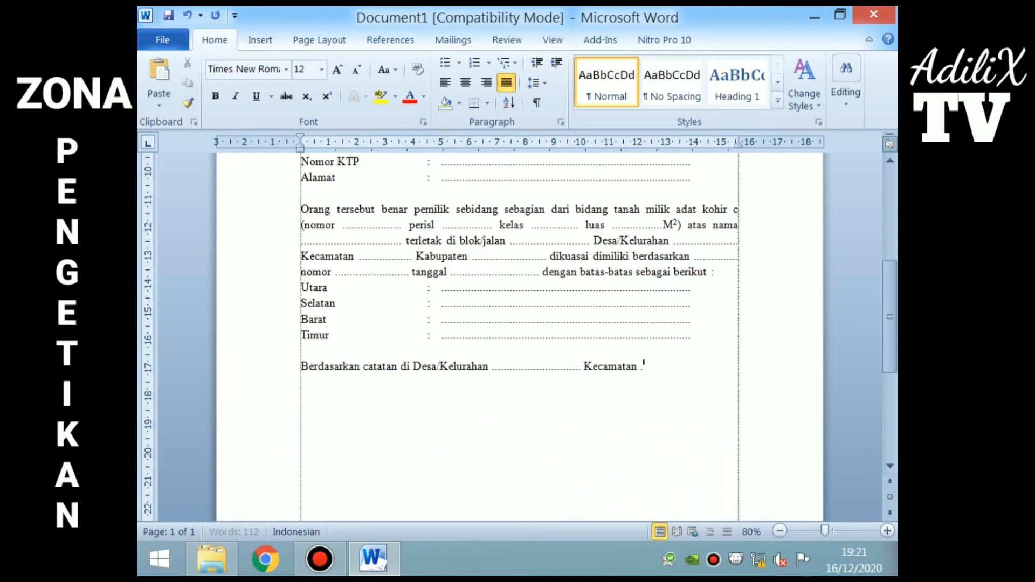
pyautogui.write('............................')
# Step: Add the line "Riwayat pemilikan penguasaan atas bidang tanah dimaksud sebagai berikut :" below the Berdasarkan line
pyautogui.hotkey('shift', 'Return')
pyautogui.write('Riwayat')
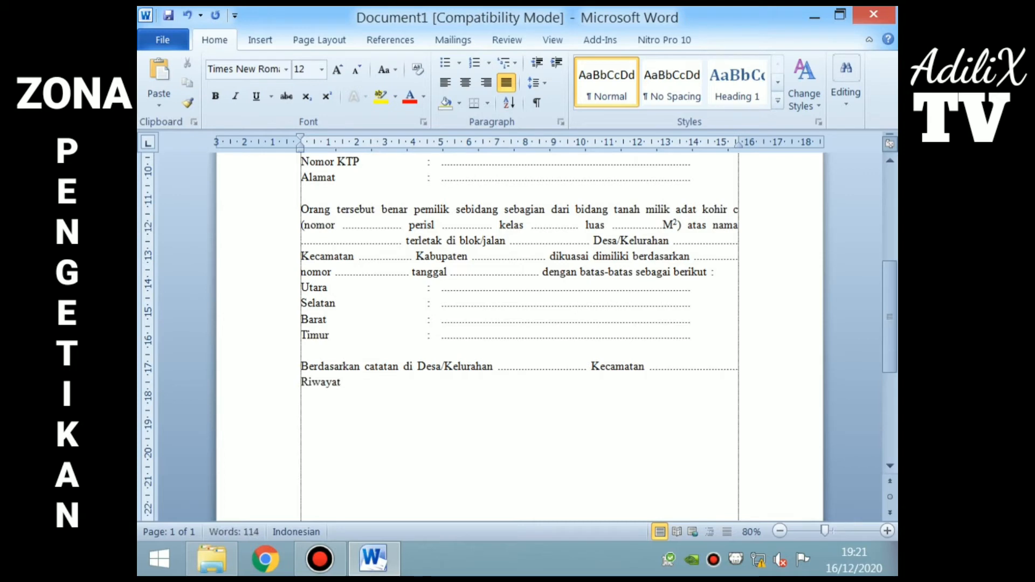
pyautogui.write(' pemilikan penguasaan atas')
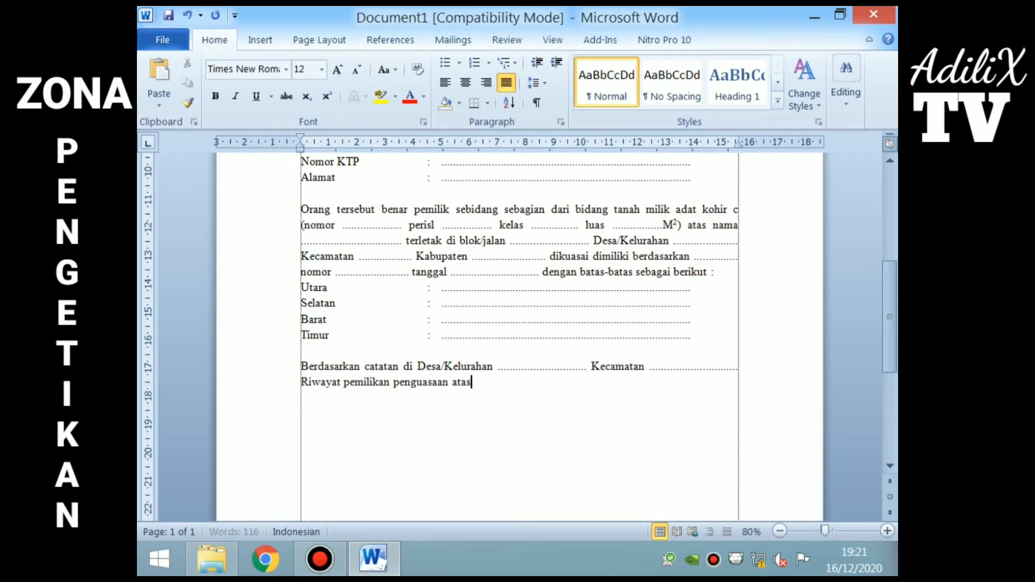
pyautogui.write(' bidang tana')
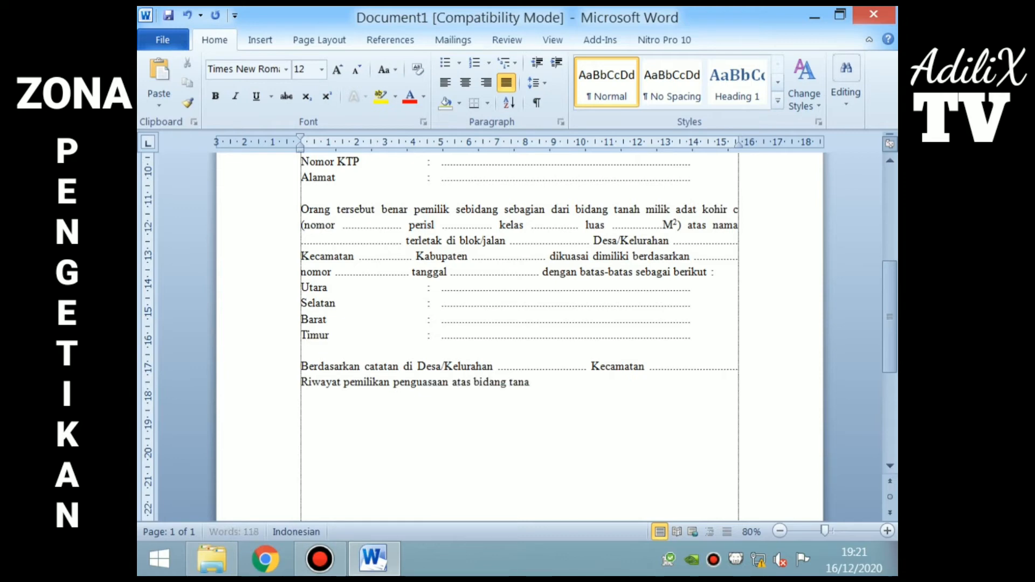
pyautogui.write('h dimaksud sebagai')
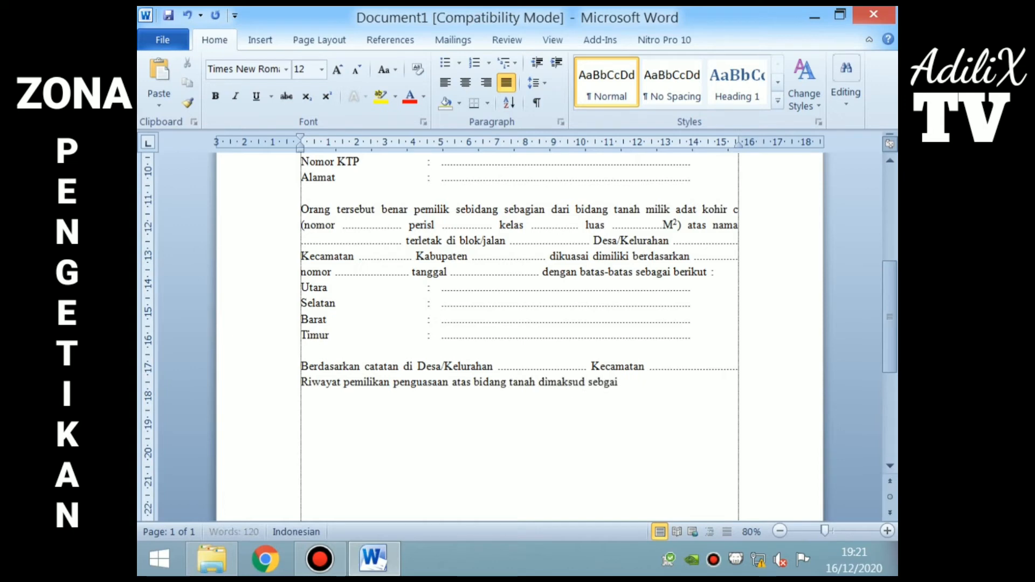
pyautogui.press('BackSpace')
pyautogui.press('BackSpace')
pyautogui.write('agai berikut :')
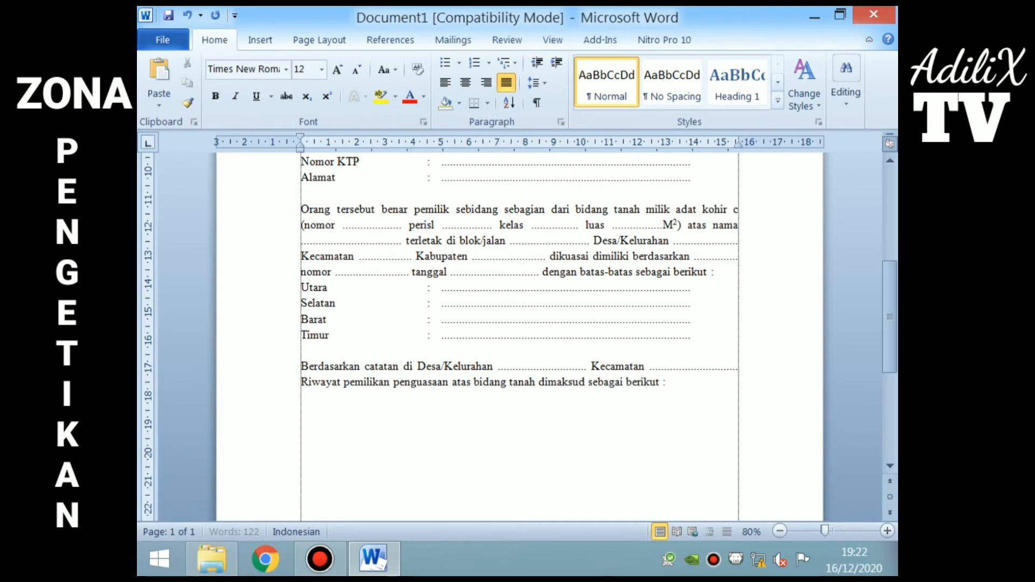
pyautogui.write('1. Tangg')
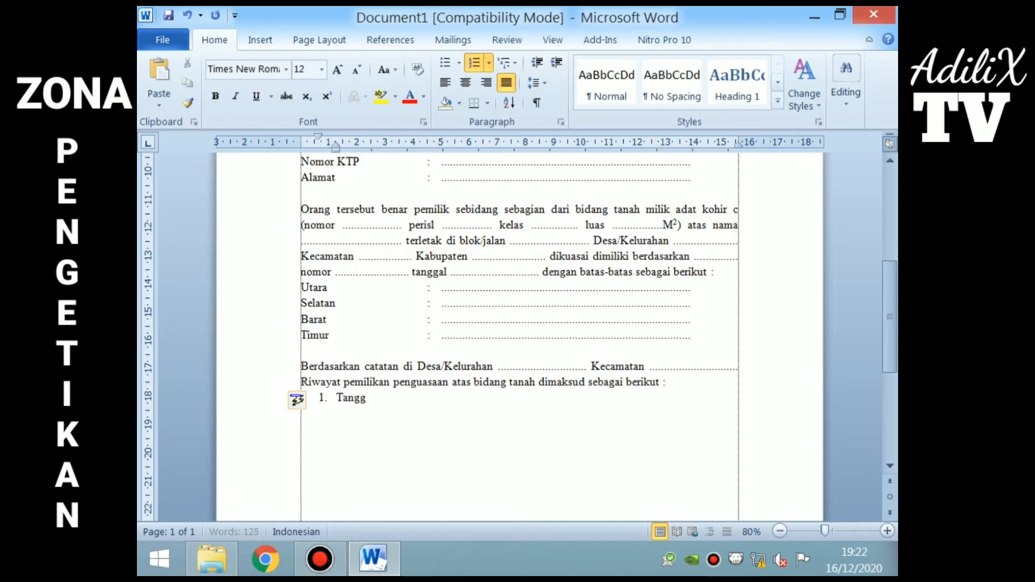
pyautogui.write('al ........................')
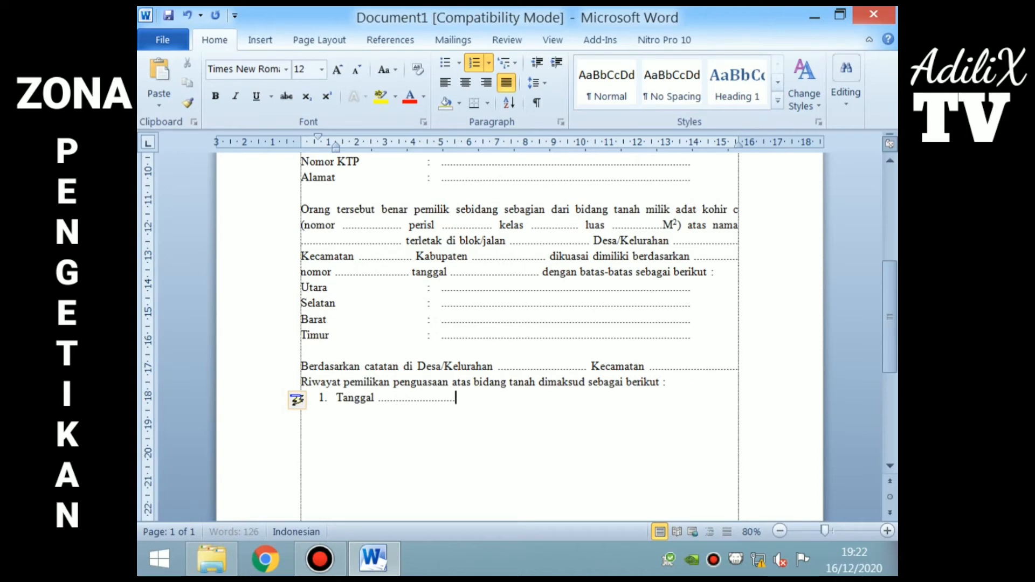
pyautogui.write(' tercatat atas nama ..............................')
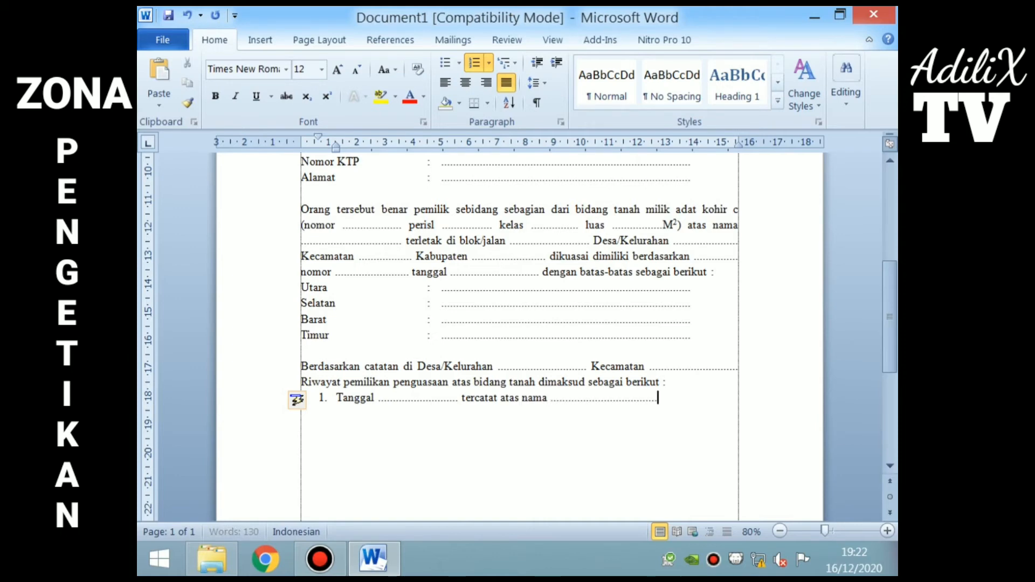
pyautogui.write('.')
pyautogui.write('.... Kobir')
pyautogui.write(' C N')
pyautogui.write('omo')
pyautogui.write('r ........')
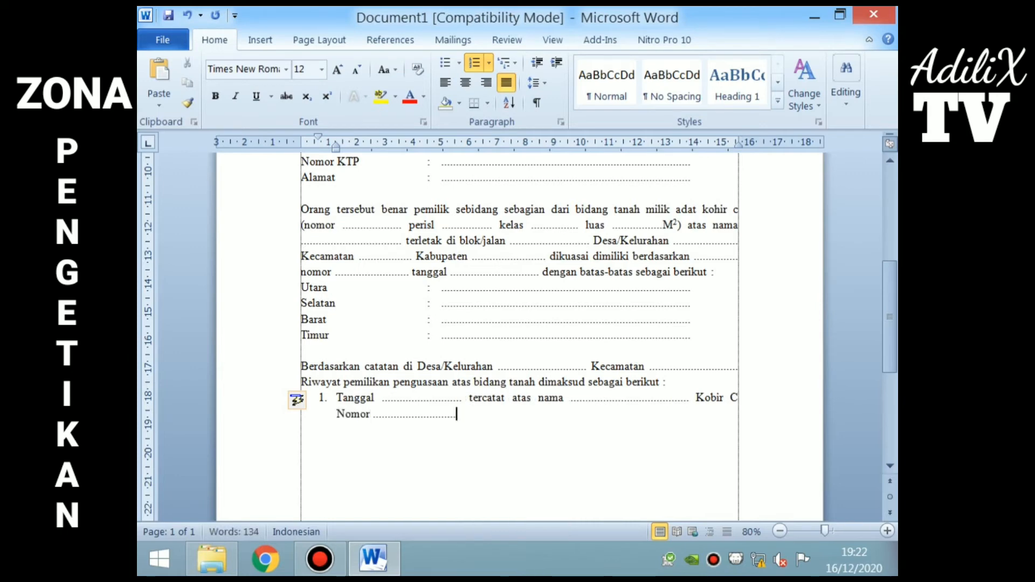
pyautogui.write('..........')
# Step: Add list item 2 reading "Tahun ... dialihkan beralih kepada ... berdasarkan Kohirnya Berubah menjadi C Nomor ...", using dotted blanks
pyautogui.press('Return')
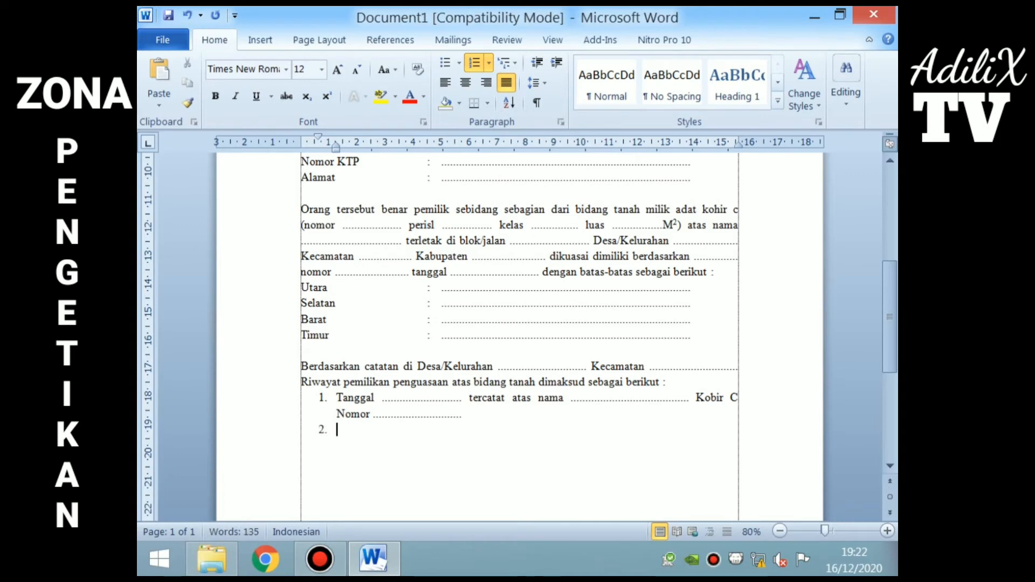
pyautogui.click(653, 420)
pyautogui.write('tahun .......................... dialihkan beralih')
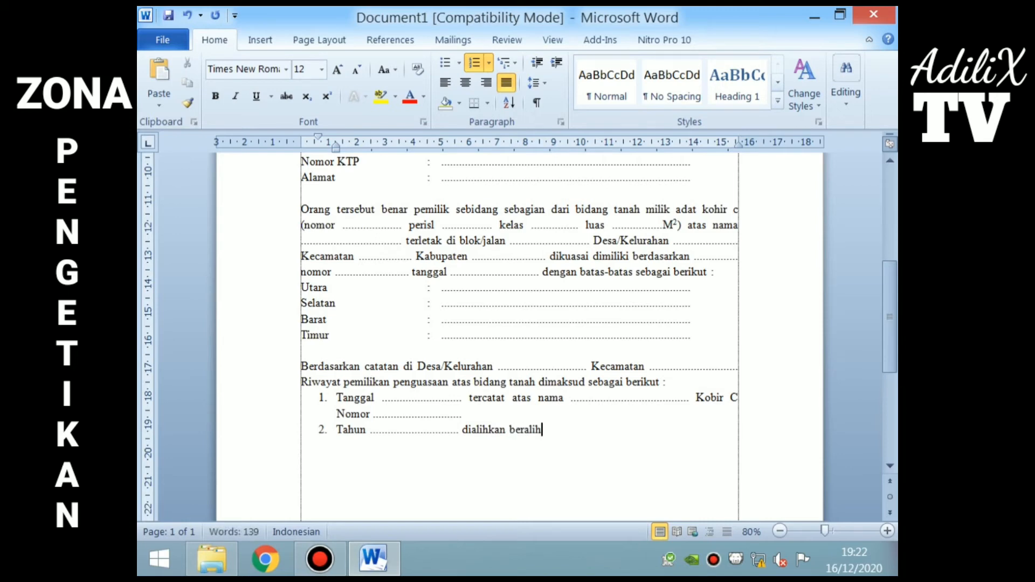
pyautogui.write(' kepada')
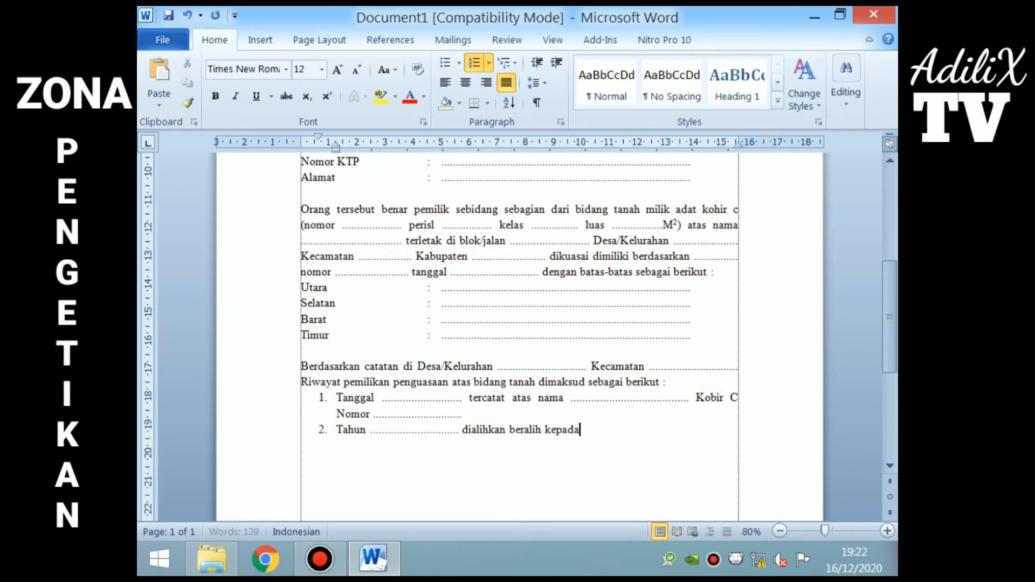
pyautogui.write(' .........')
pyautogui.write('.. berdasarka')
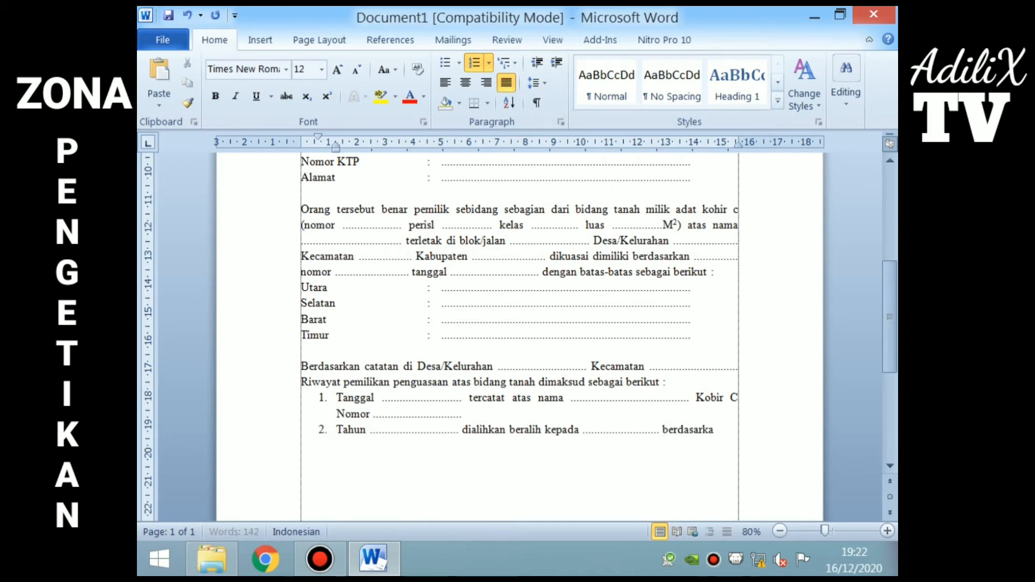
pyautogui.write('n Kohirnya')
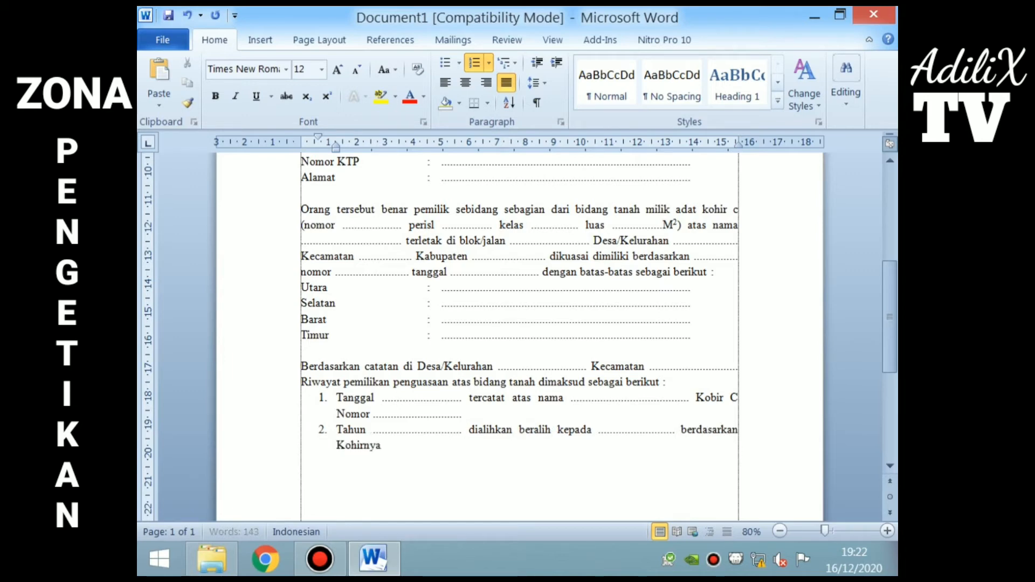
pyautogui.write(' Berubah me')
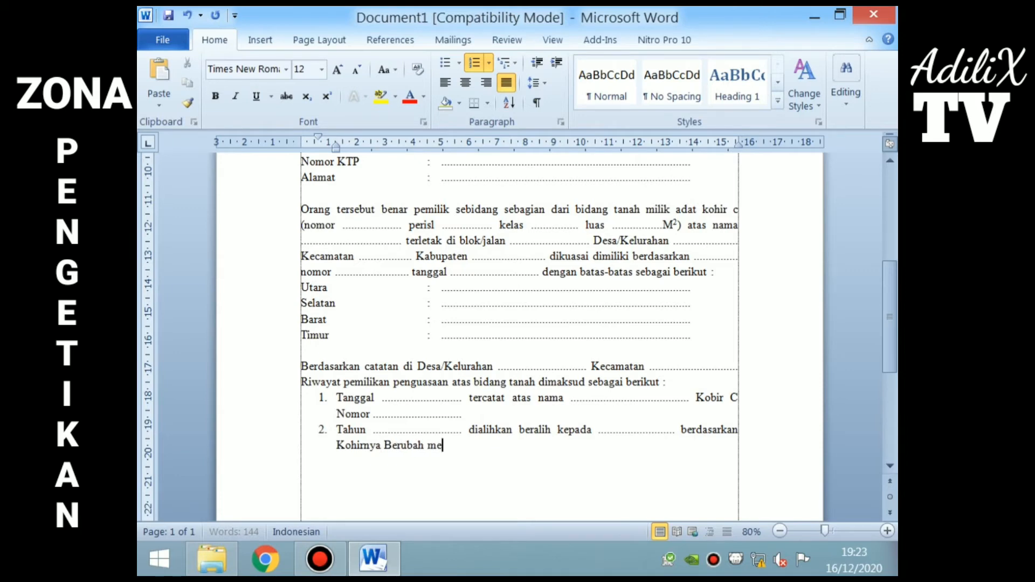
pyautogui.write('njadi C Nomor ...........')
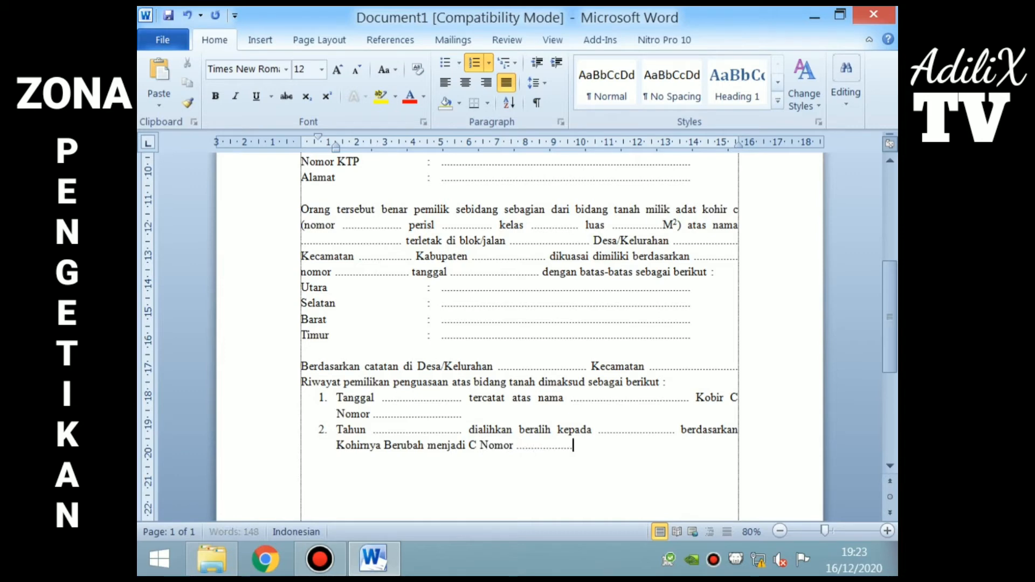
pyautogui.write('.....................')
# Step: Copy the text of list item 2 and paste it three times as items 3 to 5
pyautogui.press('Return')
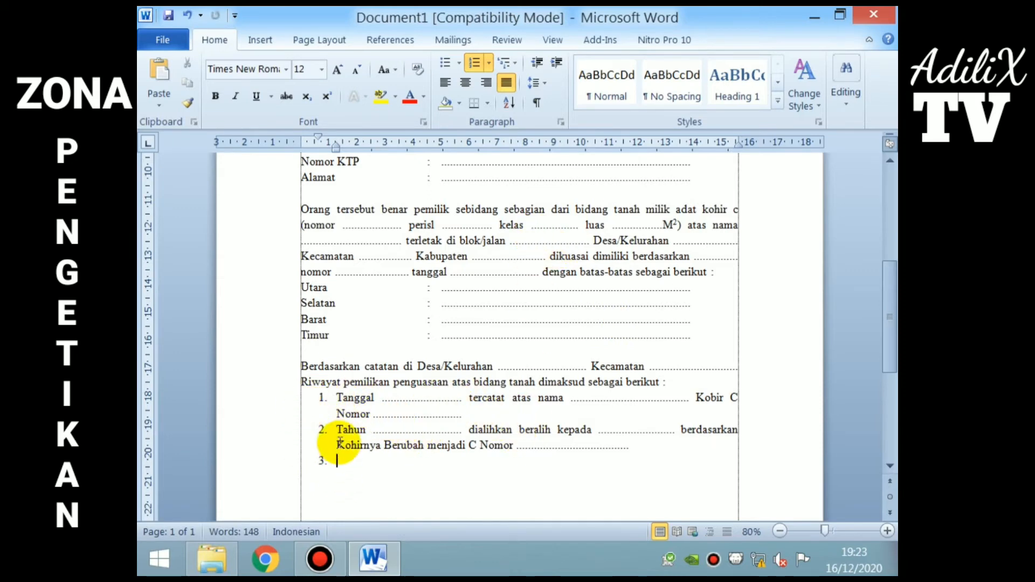
pyautogui.moveTo(336, 430); pyautogui.dragTo(657, 450)
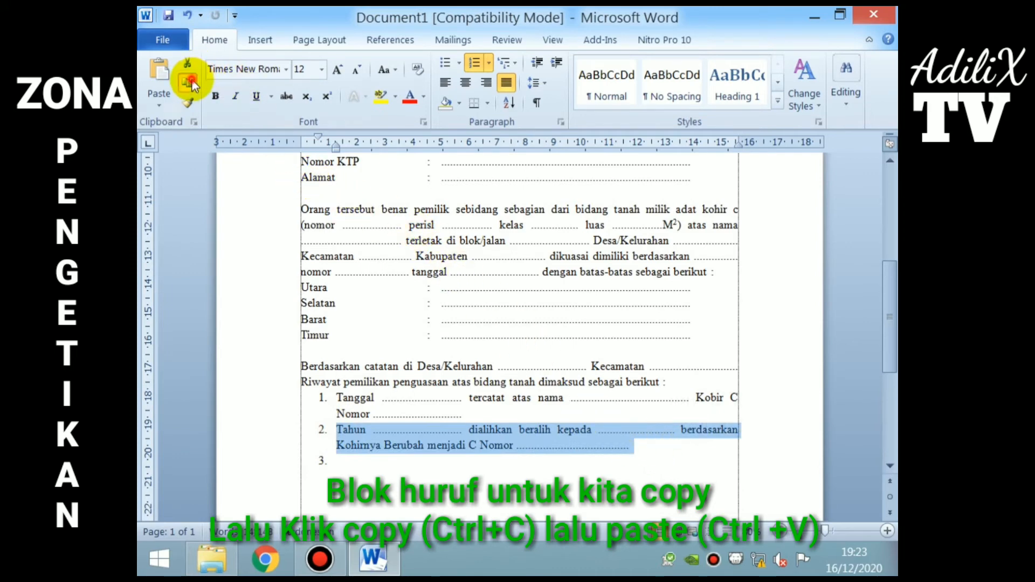
pyautogui.click(192, 85)
pyautogui.click(337, 461)
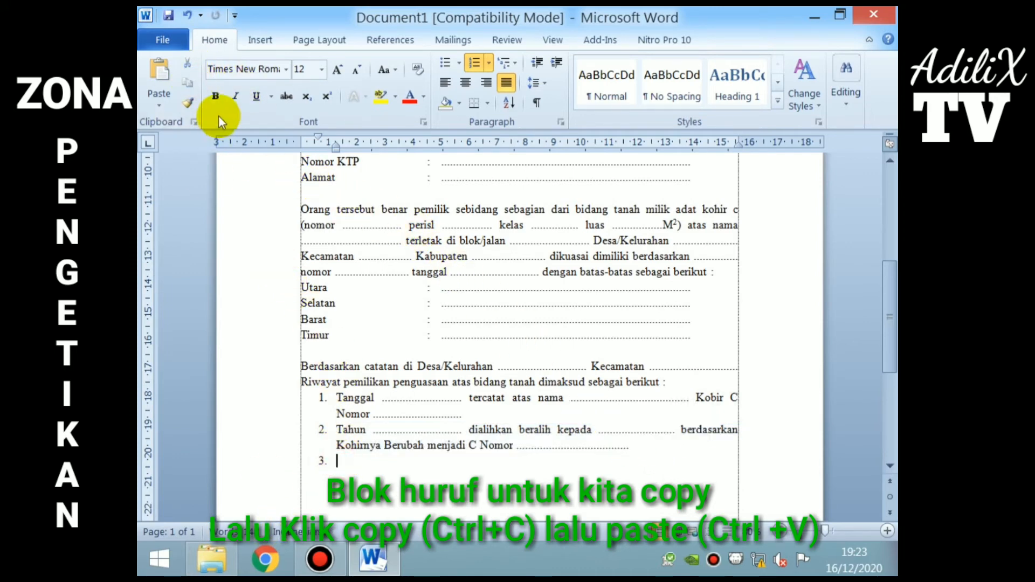
pyautogui.click(162, 74)
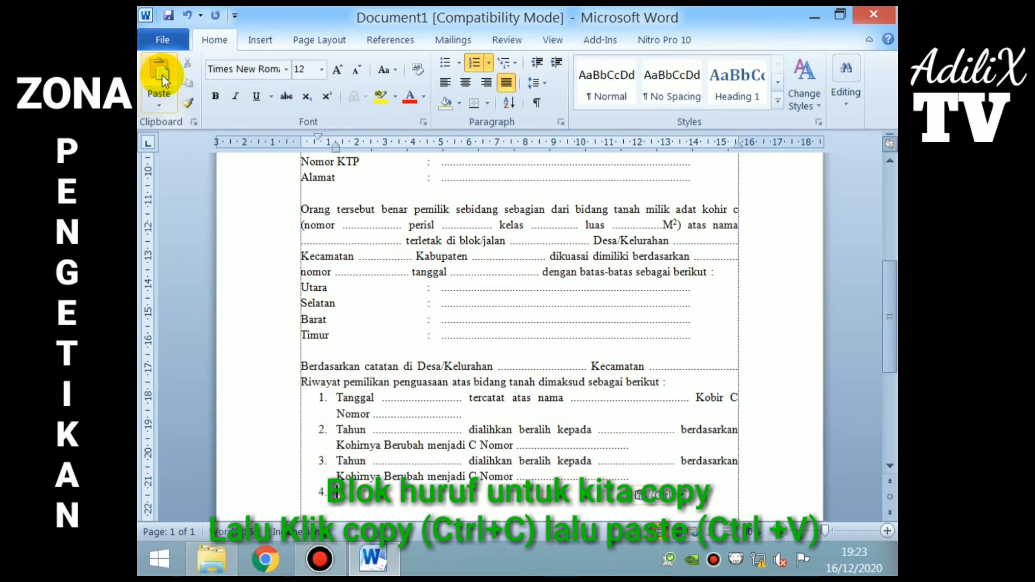
pyautogui.click(162, 74)
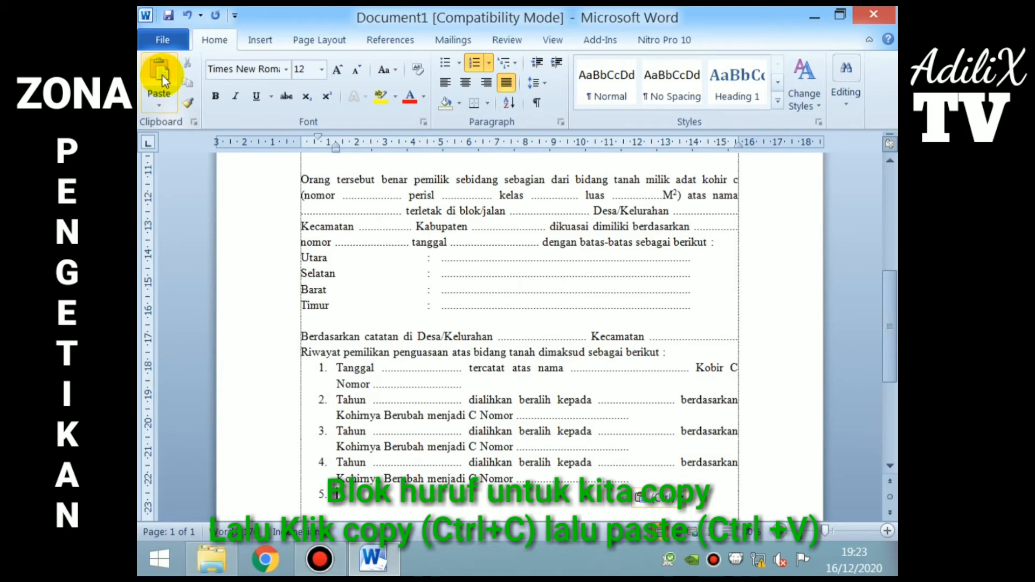
pyautogui.click(162, 74)
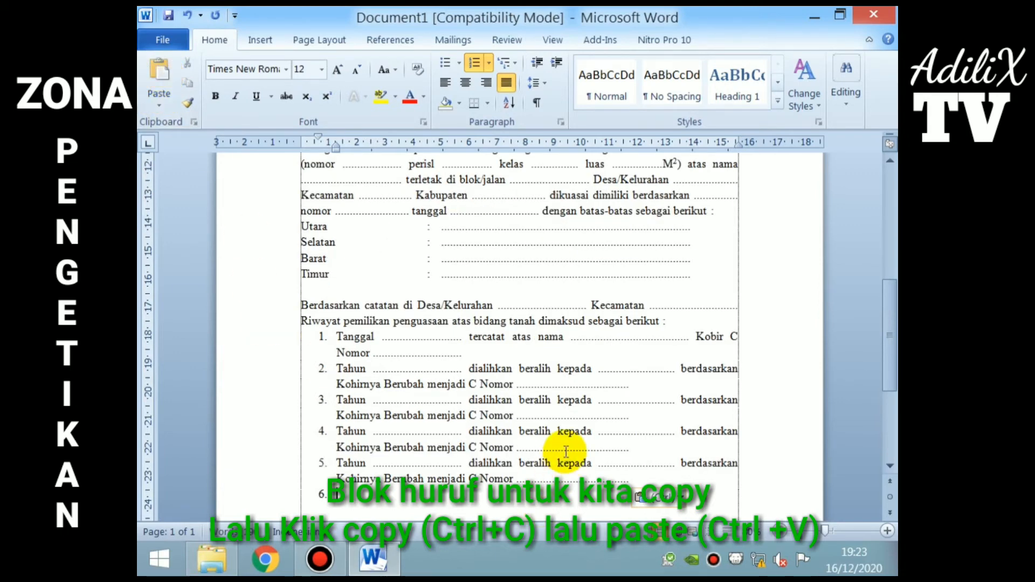
# Step: End the numbered list and, after an empty line, start a paragraph reading "Bidang tanah tersebut di atas saat ini digunakan untuk ... tidak" with a dotted blank
pyautogui.press('BackSpace')
pyautogui.press('BackSpace')
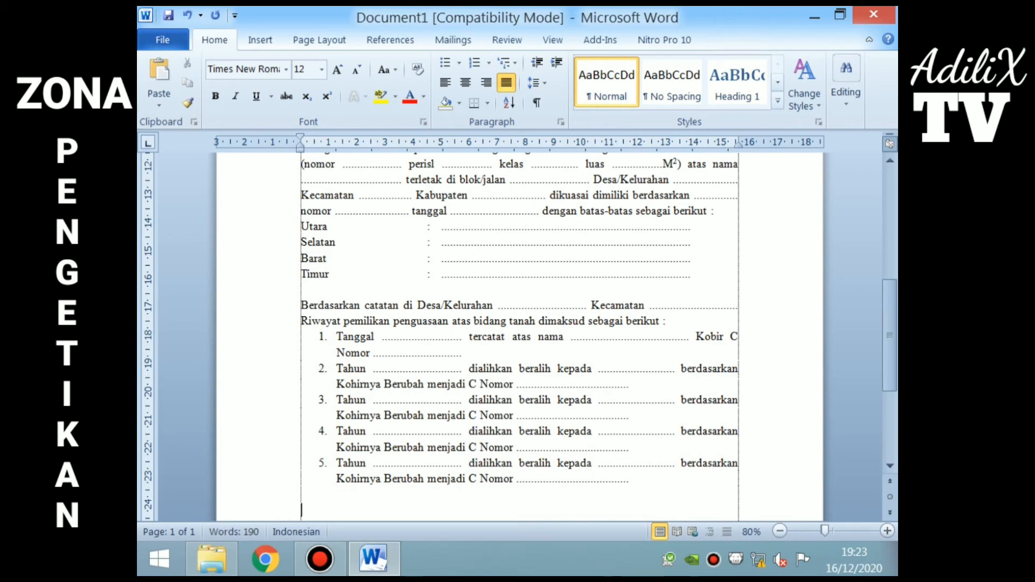
pyautogui.write('Bidang tanah ter')
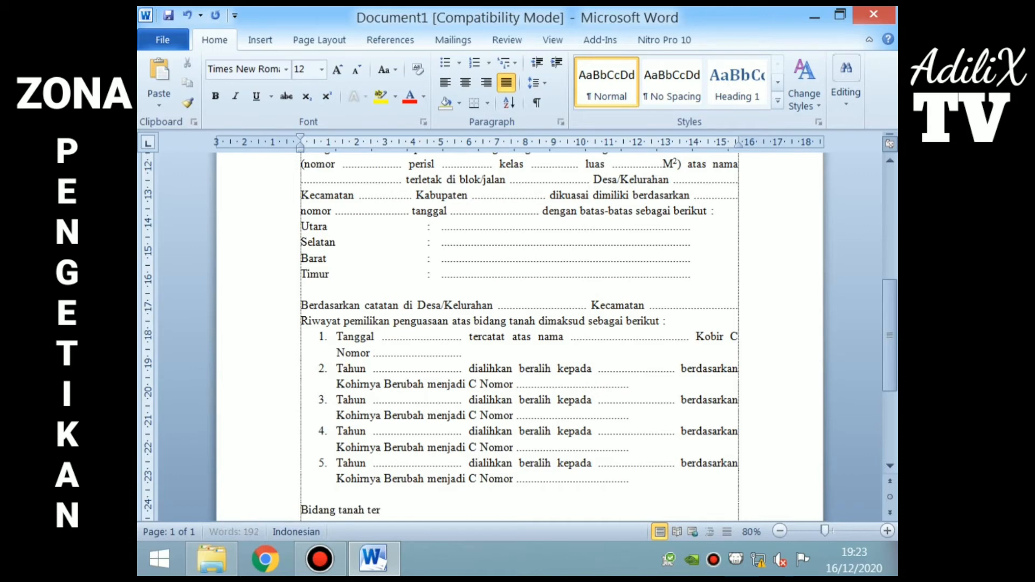
pyautogui.write('sebut di atas')
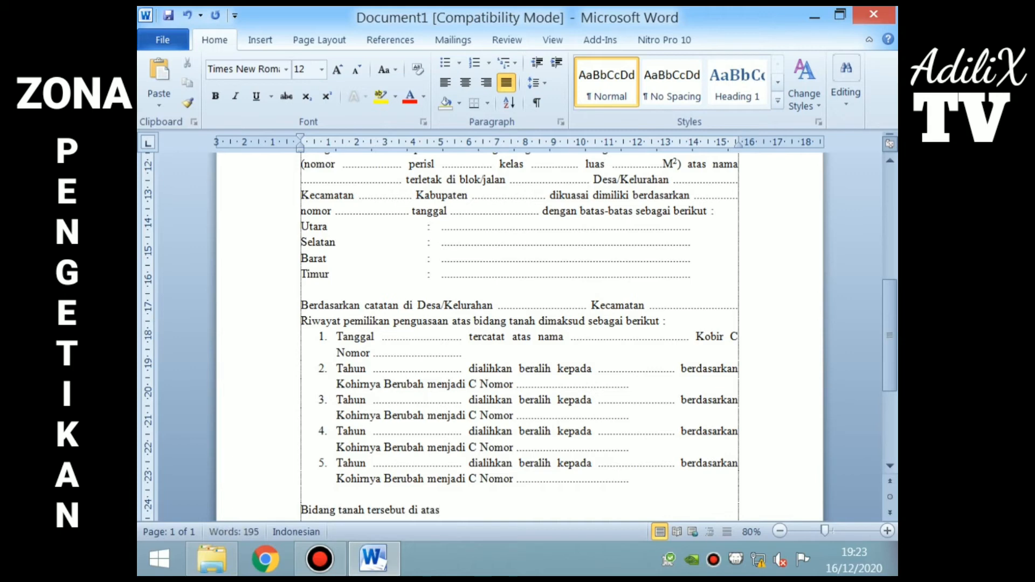
pyautogui.write(' saat ini digunakan')
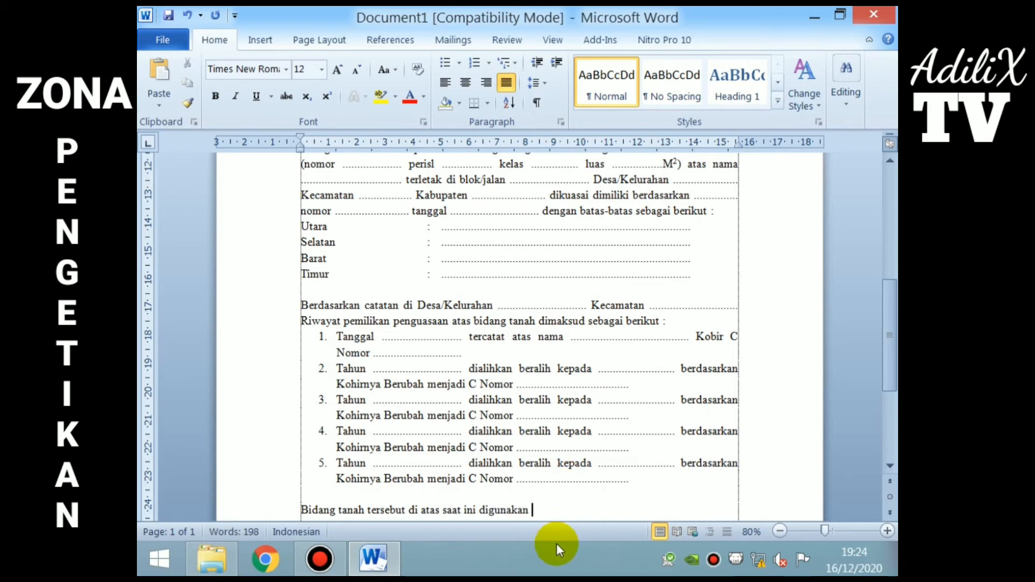
pyautogui.press('Return')
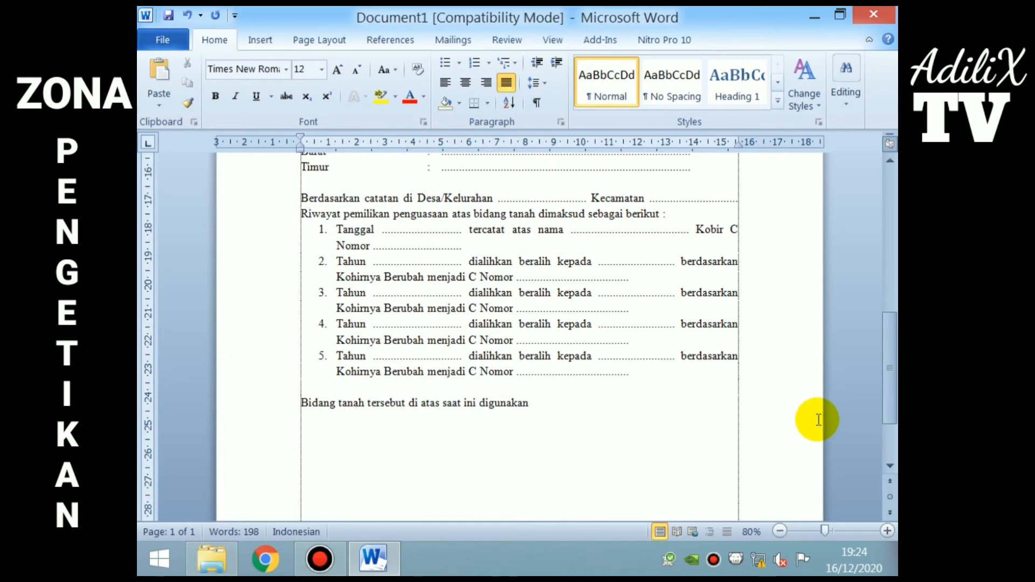
pyautogui.write('untuk')
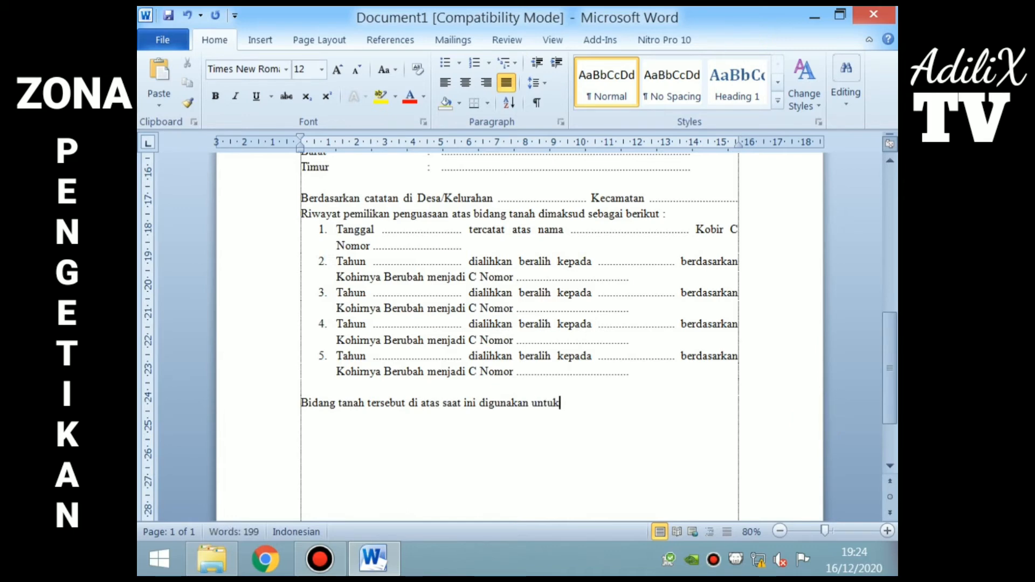
pyautogui.write(' ........................')
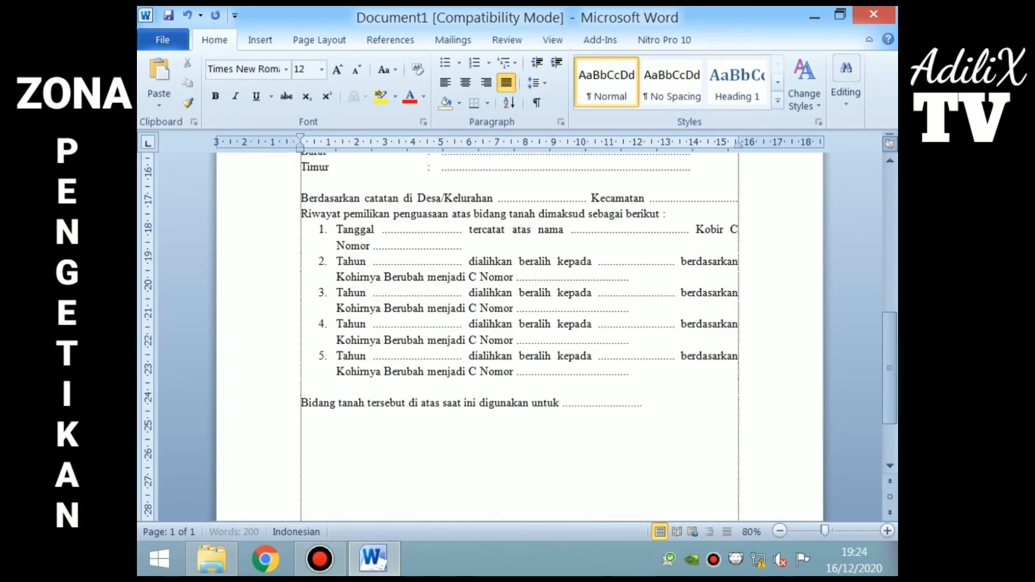
pyautogui.write('........ tidak')
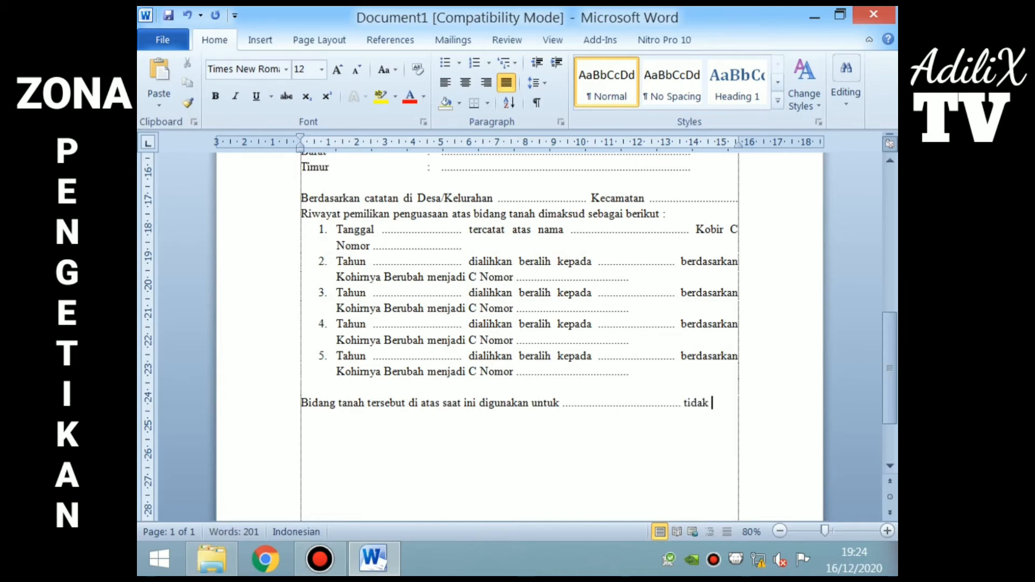
# Step: Continue the Bidang tanah paragraph with "dalam keadaan sengketa baik kepemilikan maupun batas-batasnya tidak menjamin"
pyautogui.write(' dalam keadaan')
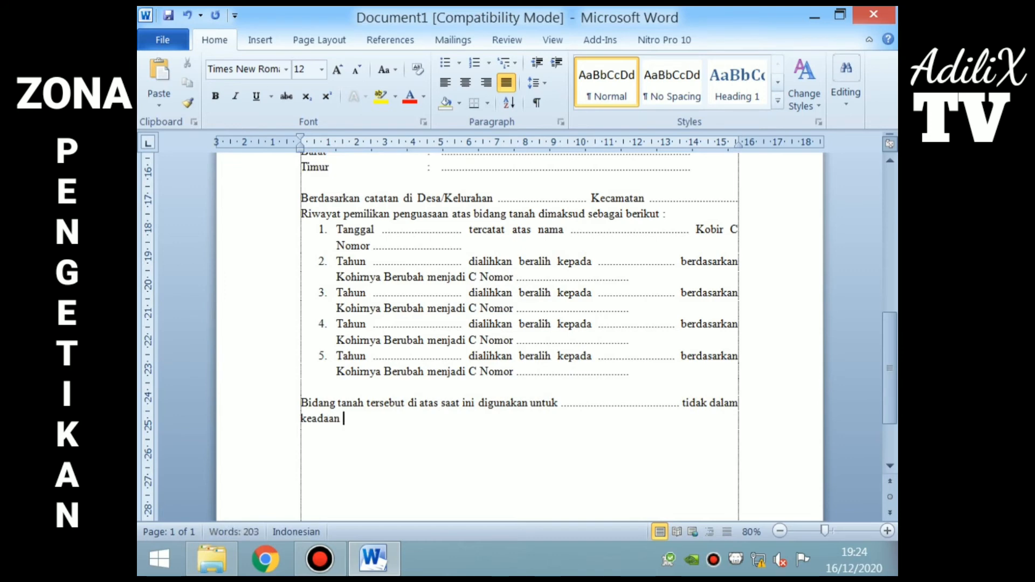
pyautogui.write(' sengkea')
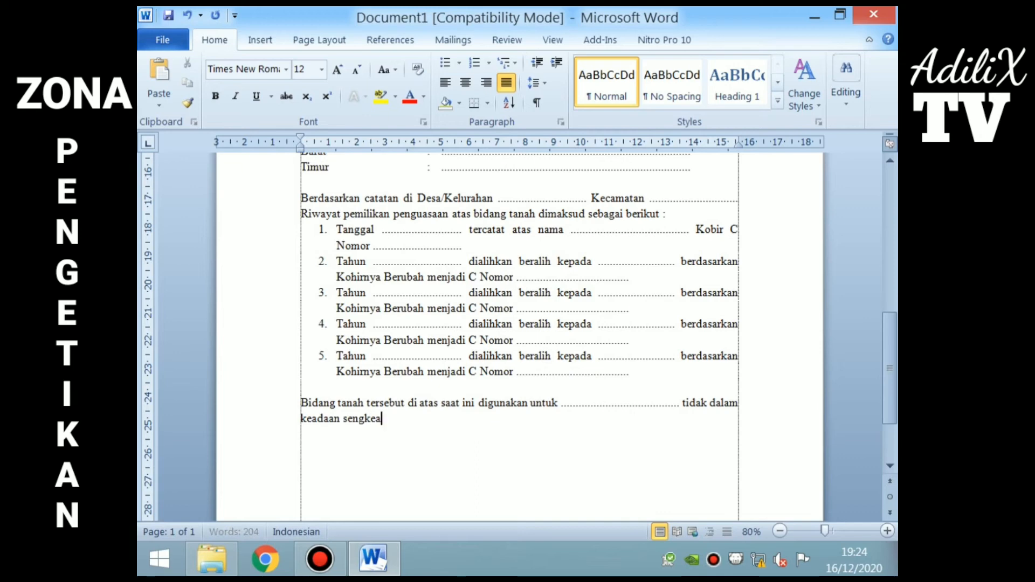
pyautogui.press('BackSpace')
pyautogui.write('ta baik kepemilikan')
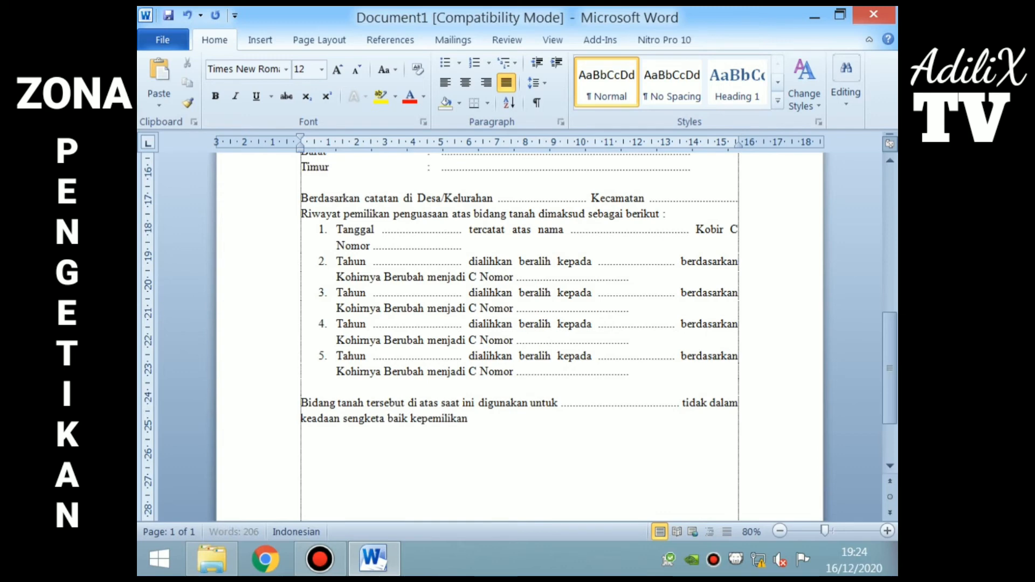
pyautogui.write(' maupun b')
pyautogui.write('ata')
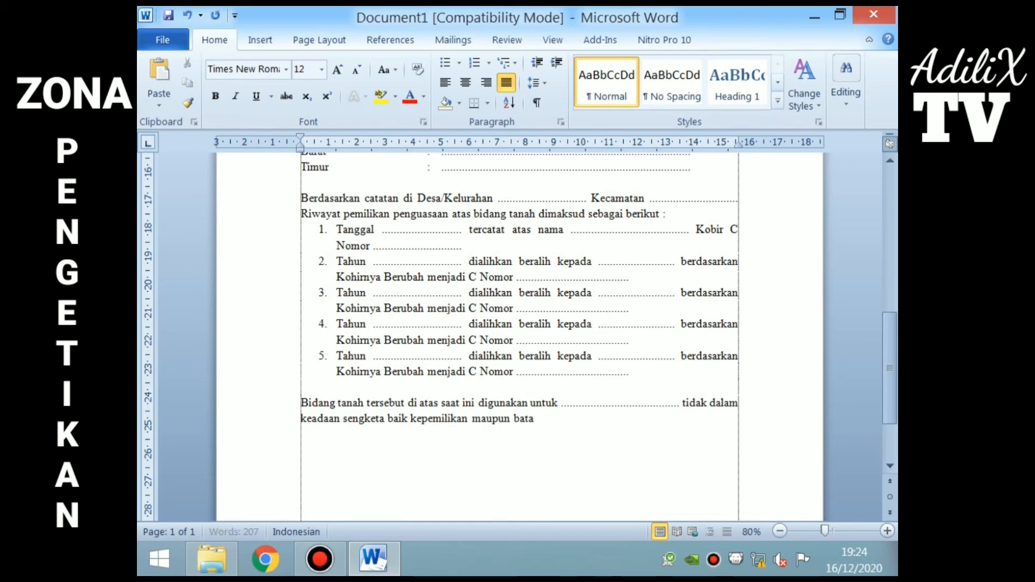
pyautogui.write('s-batasnya ti')
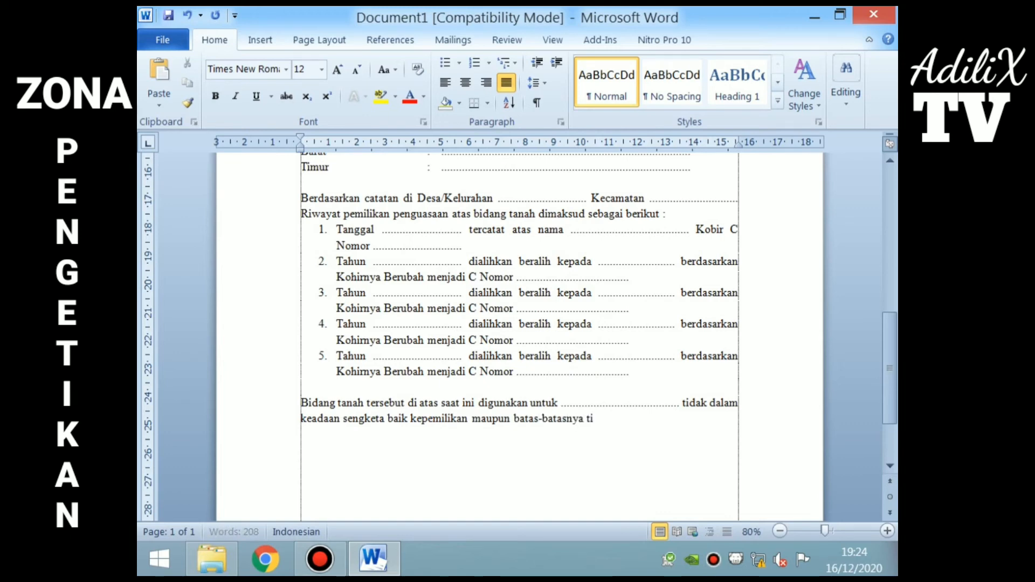
pyautogui.write('dak')
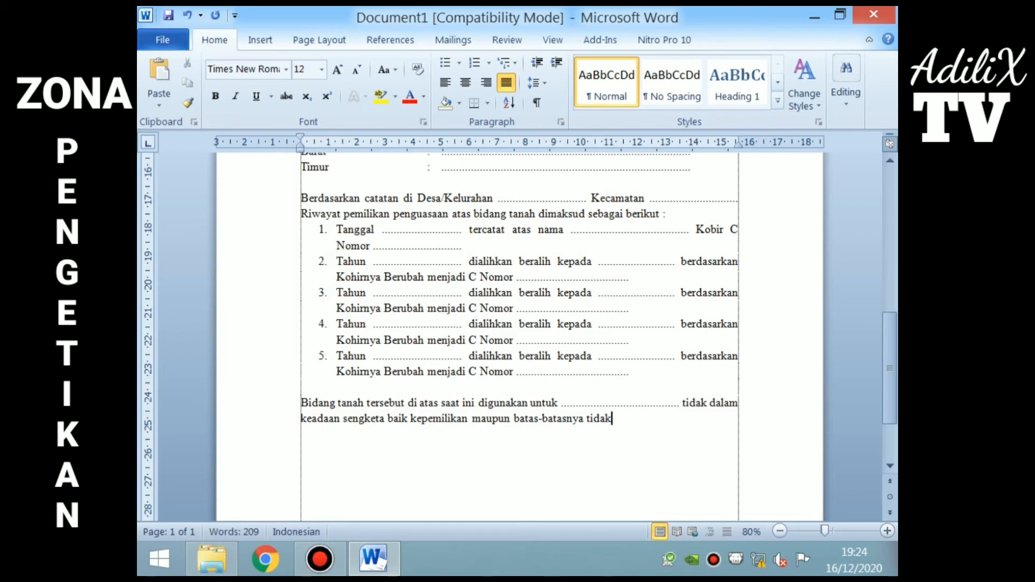
pyautogui.write('ak menjamin')
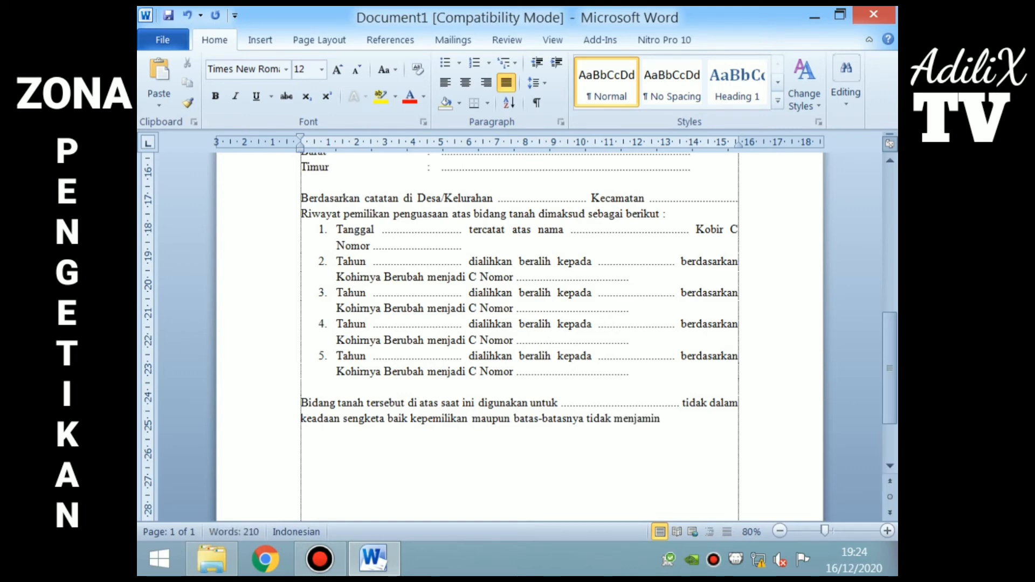
# Step: Finish the Bidang tanah paragraph with "/ dibebani hak baik Pemerintah BUMN/BUMD maupun swasta."
pyautogui.write(' / dibebani hak b')
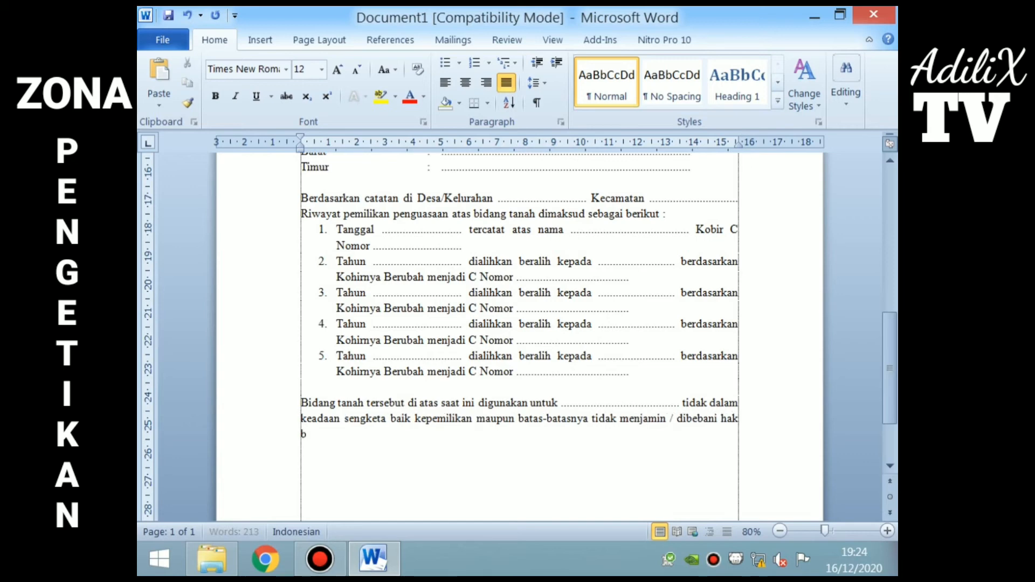
pyautogui.write('aik PEmerintahan')
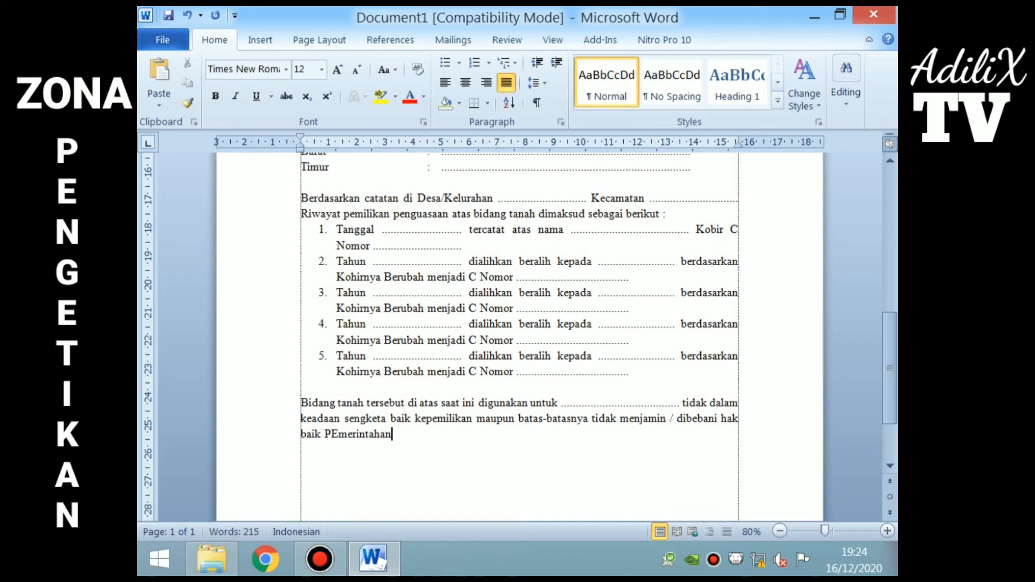
pyautogui.press('BackSpace')
pyautogui.press('BackSpace')
pyautogui.write('B')
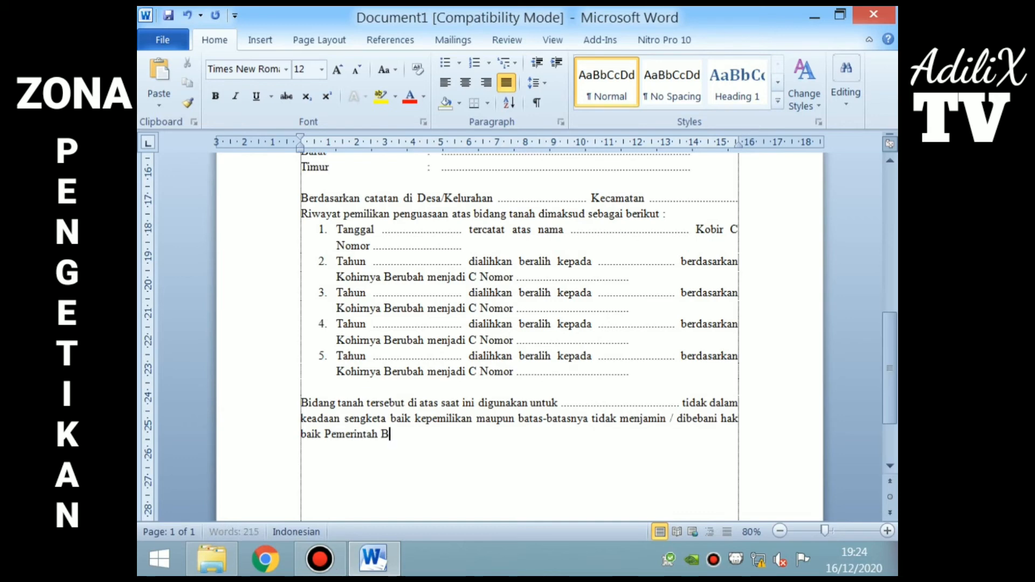
pyautogui.write('UMN')
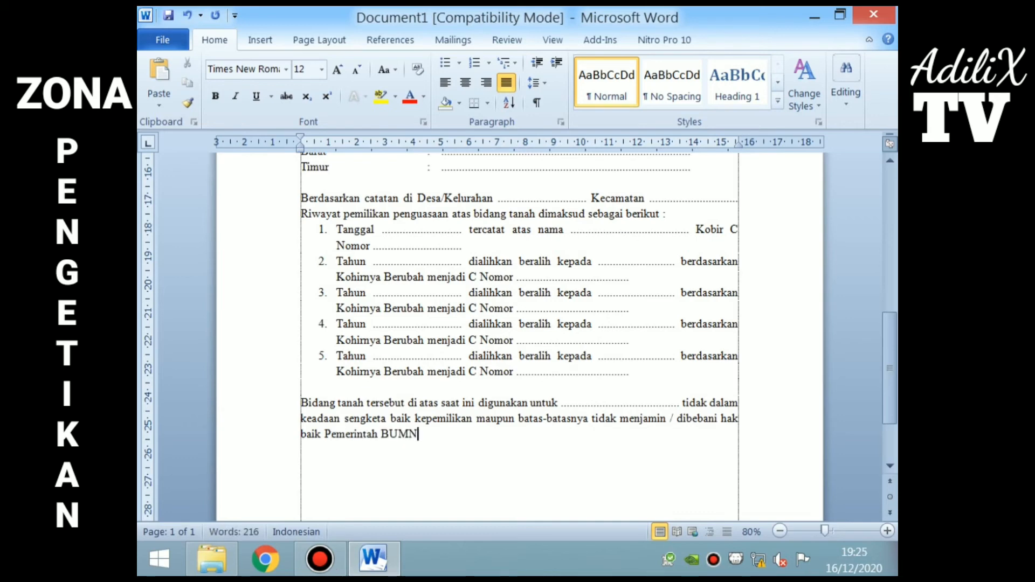
pyautogui.write('/BUMD maupun s')
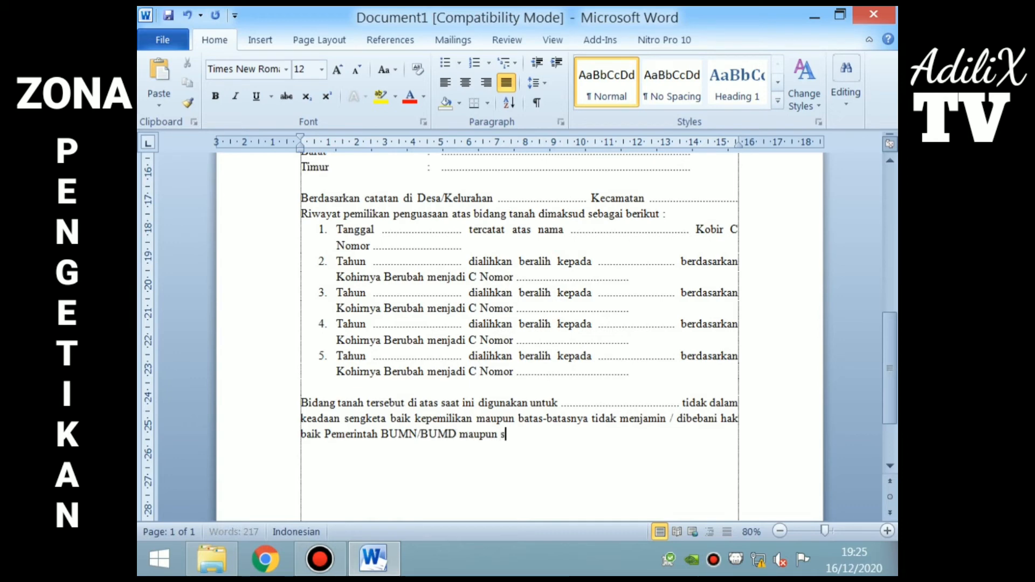
pyautogui.write('wasta.')
# Step: Add the closing line "Demikian surat keterangan ini dibuat untuk dapat dipergunakan sebagaimana mestinya." as a new paragraph
pyautogui.press('Return')
pyautogui.write('demikian ')
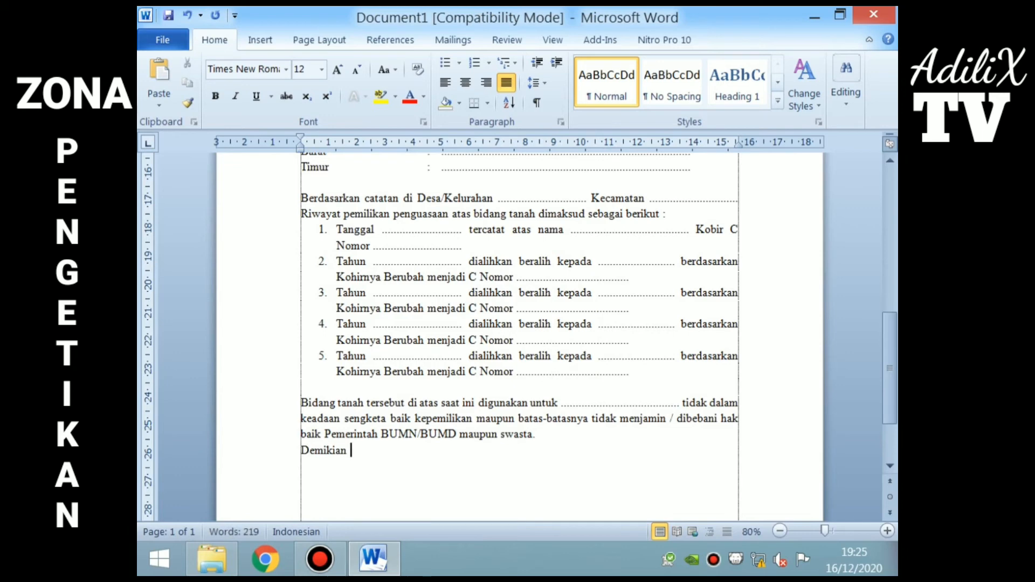
pyautogui.write('surat keterangan ini dibuat untu')
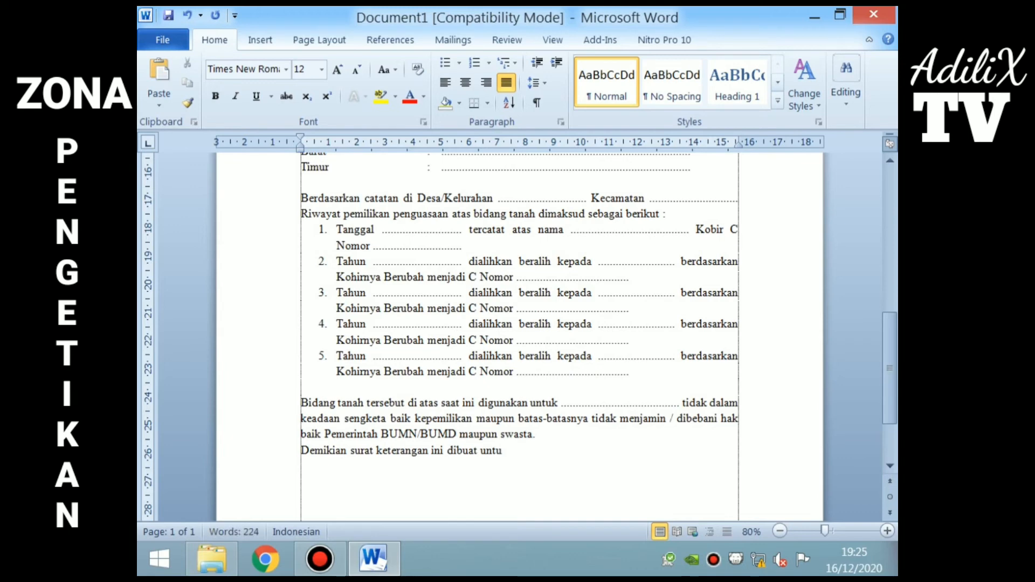
pyautogui.write('k dapat dipergunakan')
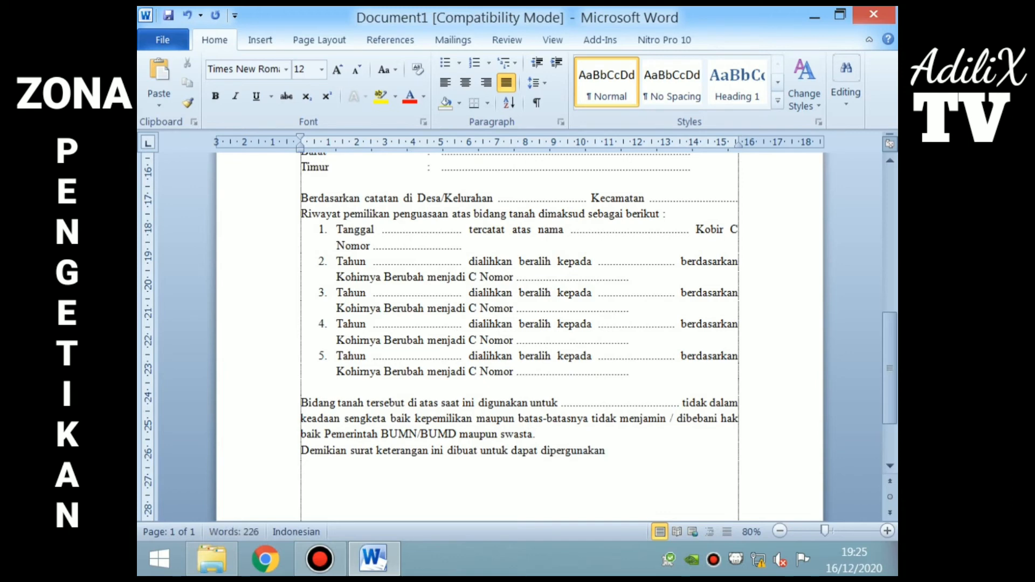
pyautogui.write(' sebagaimana me')
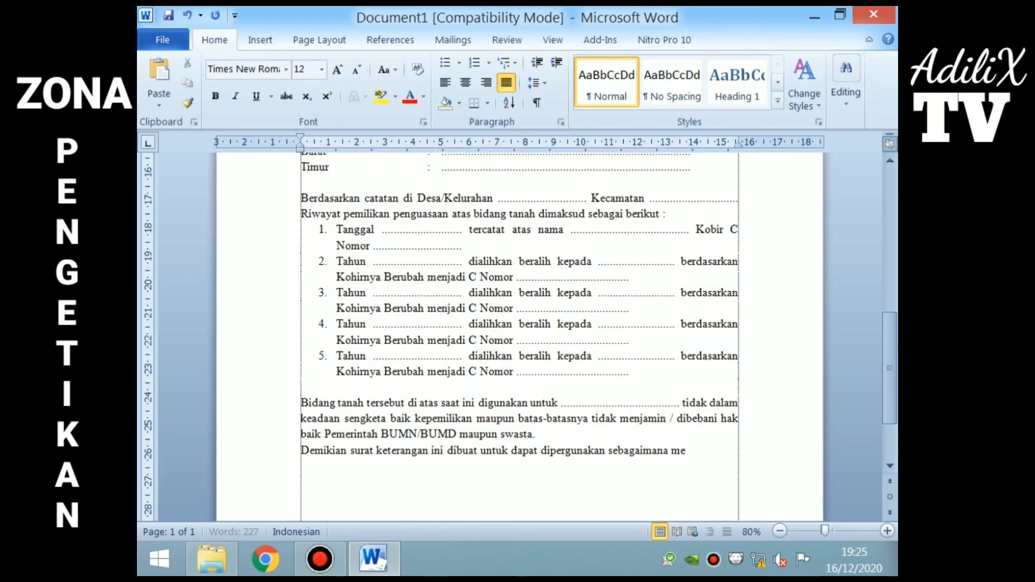
pyautogui.write('stinya.')
# Step: Set the font size of the whole letter to 11 and place the cursor below the closing line
pyautogui.scroll(-2, 293, 480)
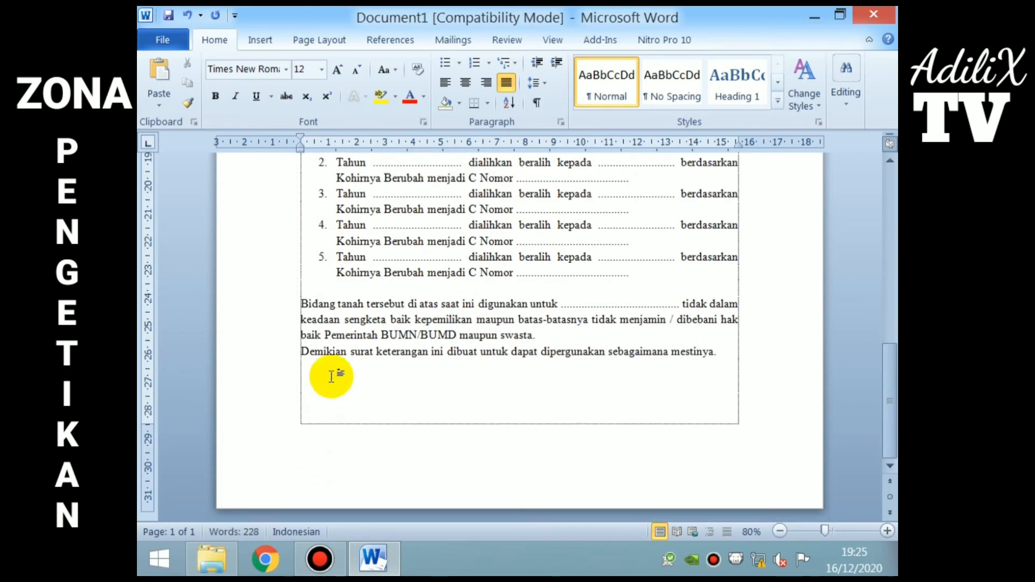
pyautogui.scroll(12, 432, 299)
pyautogui.hotkey('ctrl', 'a')
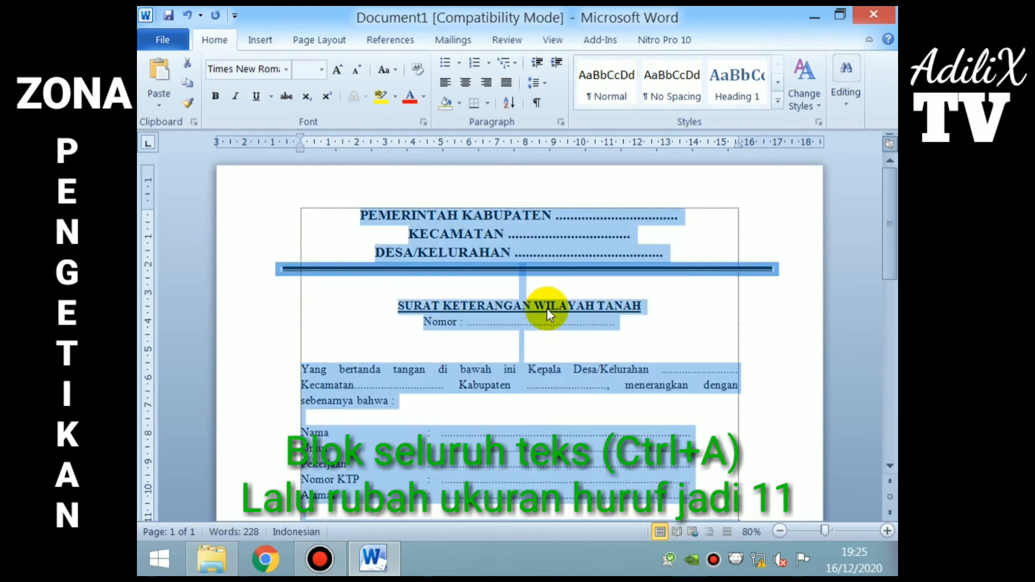
pyautogui.click(361, 70)
pyautogui.scroll(-5, 512, 378)
pyautogui.scroll(-5, 512, 369)
pyautogui.click(404, 370)
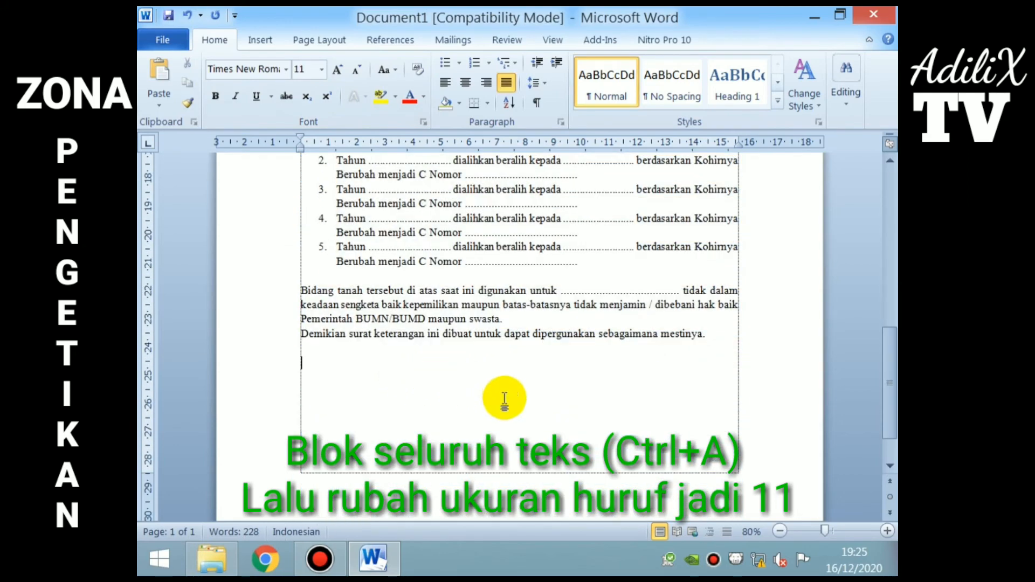